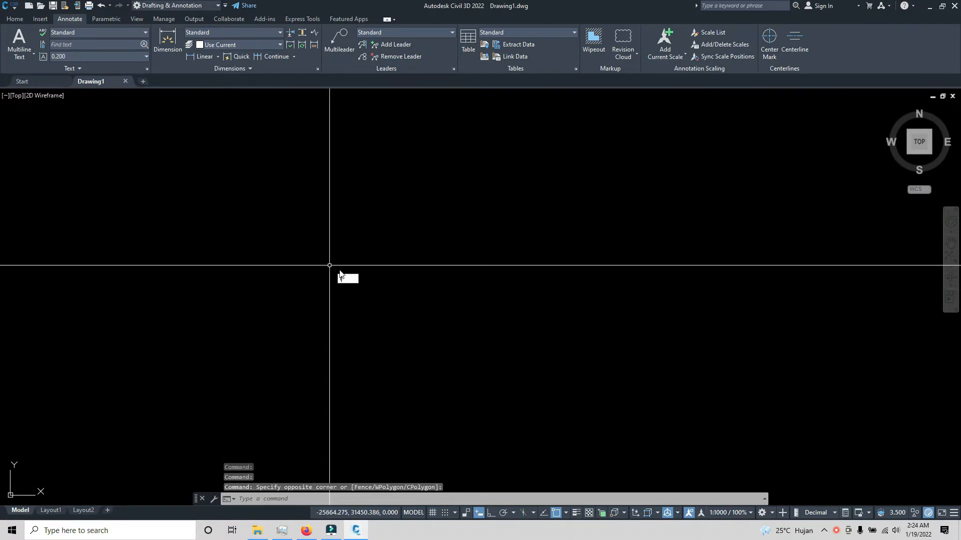
- Turn on Ortho mode and draw a horizontal line 10 units long in the empty drawing
{"action": "type", "text": "L"}
{"action": "key", "text": "Return"}
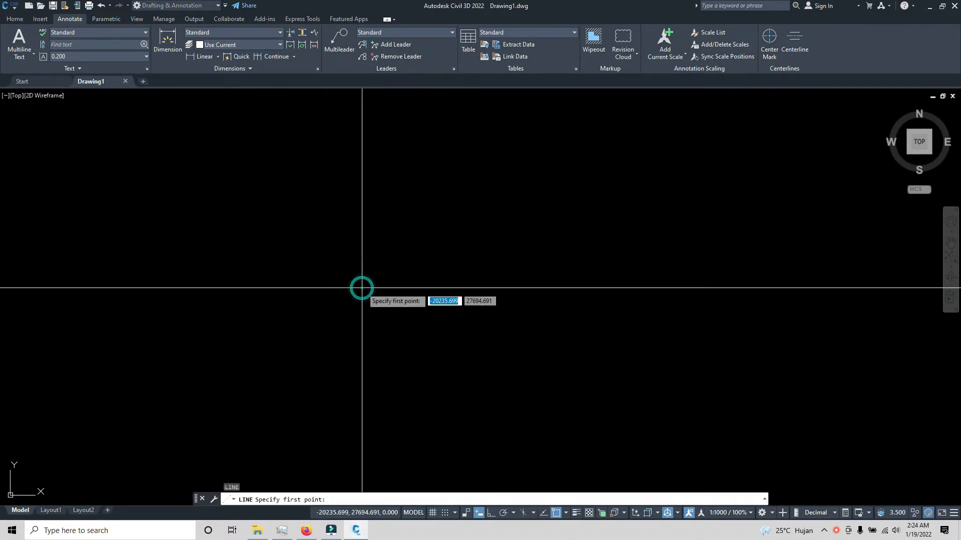
{"action": "left_click", "coordinate": [310, 292]}
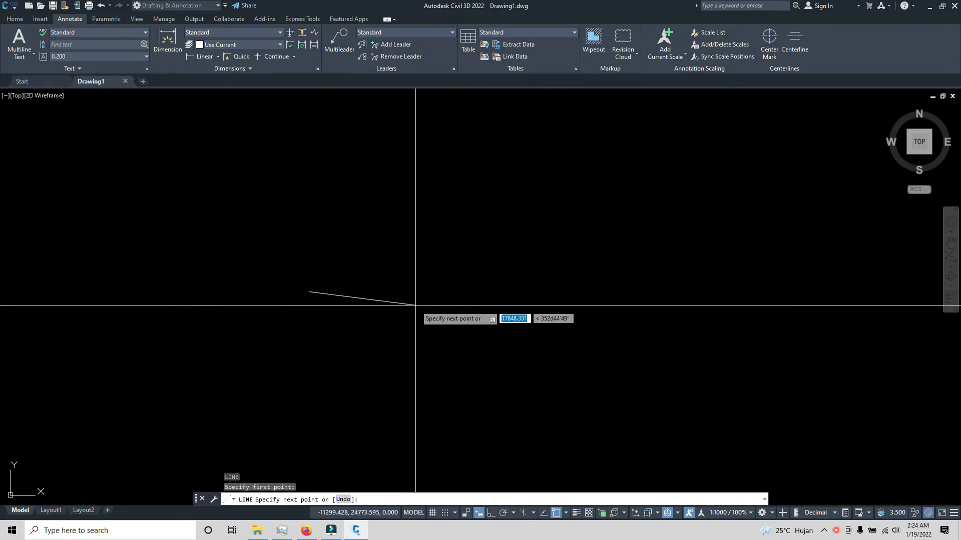
{"action": "left_click", "coordinate": [493, 513]}
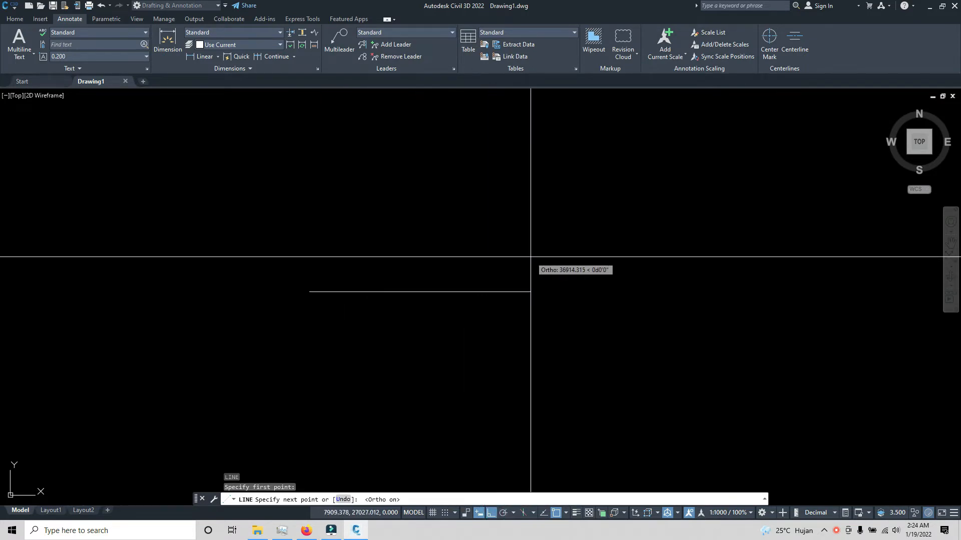
{"action": "type", "text": "10"}
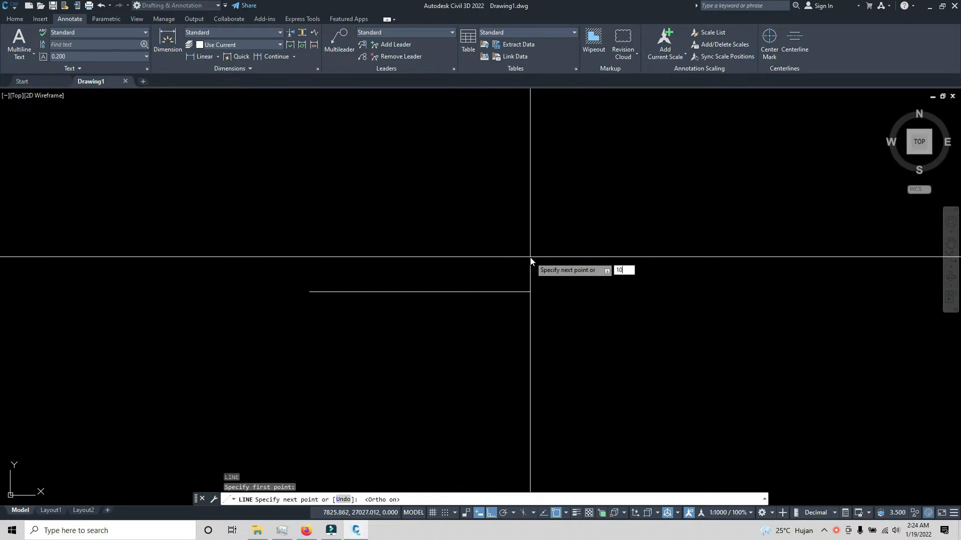
{"action": "key", "text": "Return"}
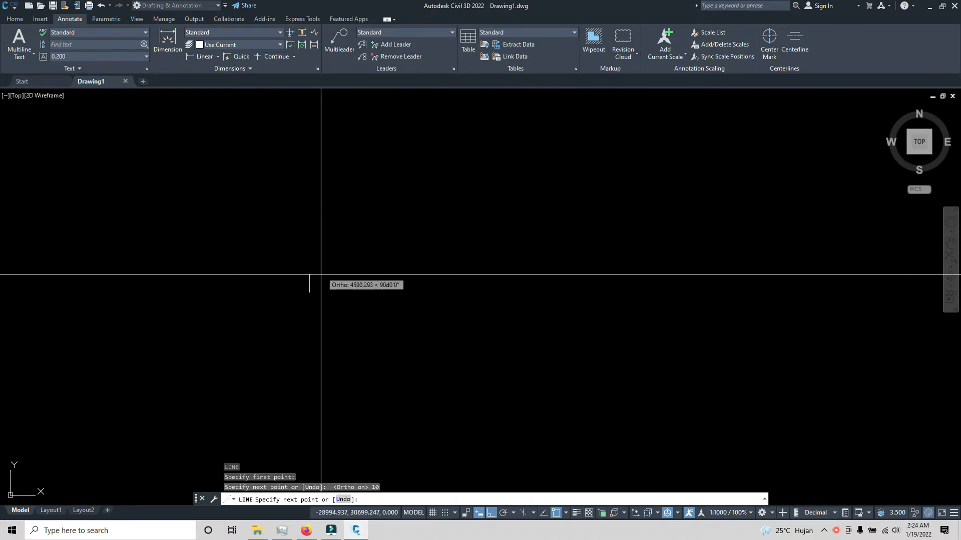
{"action": "scroll", "coordinate": [311, 297], "scroll_direction": "up", "scroll_amount": 8}
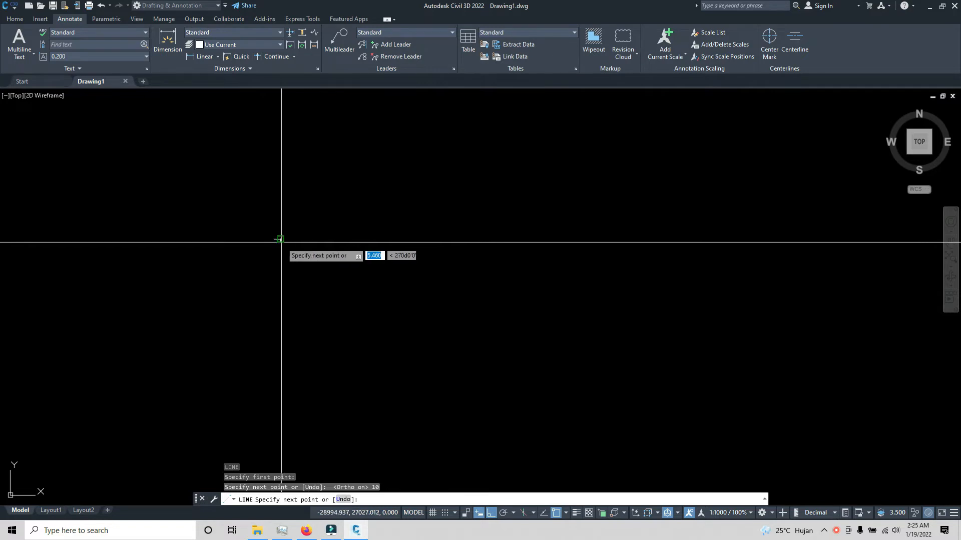
{"action": "scroll", "coordinate": [279, 245], "scroll_direction": "up", "scroll_amount": 12}
{"action": "middle_click_drag", "start_coordinate": [279, 242], "coordinate": [438, 322]}
{"action": "scroll", "coordinate": [391, 276], "scroll_direction": "up", "scroll_amount": 2}
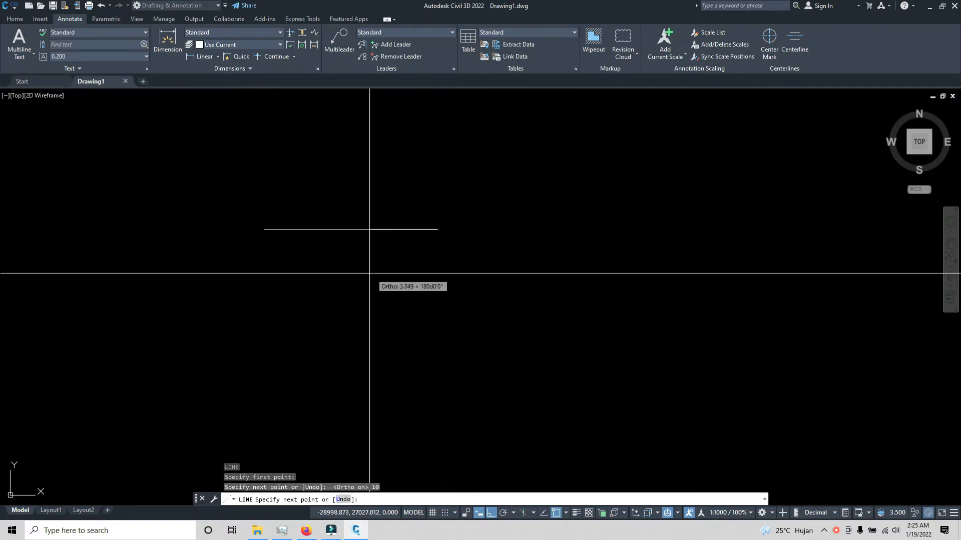
{"action": "key", "text": "Return"}
{"action": "middle_click_drag", "start_coordinate": [393, 250], "coordinate": [411, 263]}
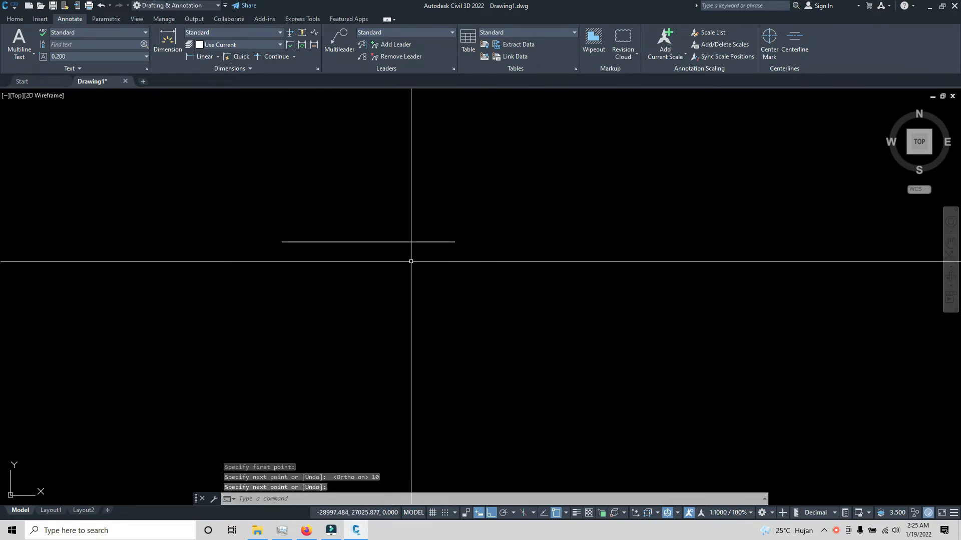
- Add a linear dimension between the line's two endpoints, placed below the line
{"action": "type", "text": "dli"}
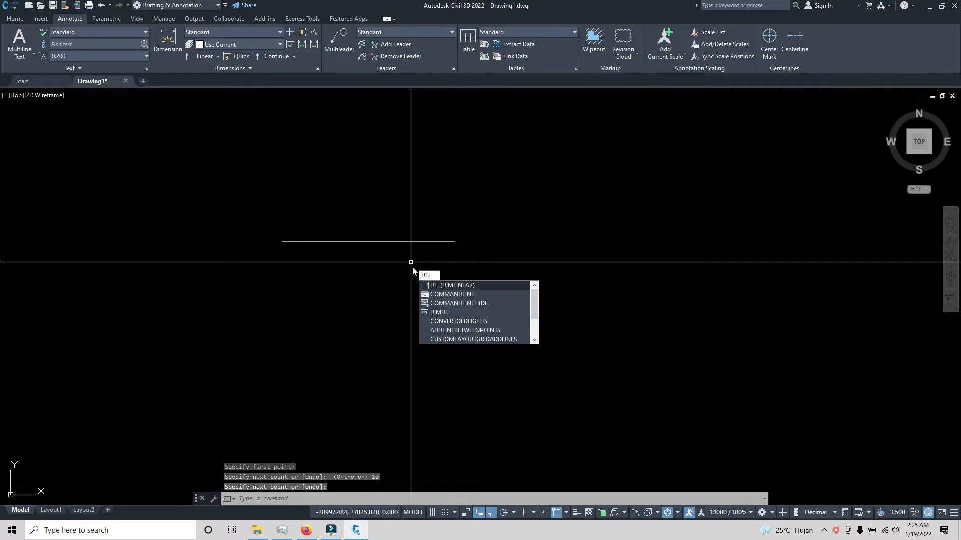
{"action": "left_click", "coordinate": [450, 286]}
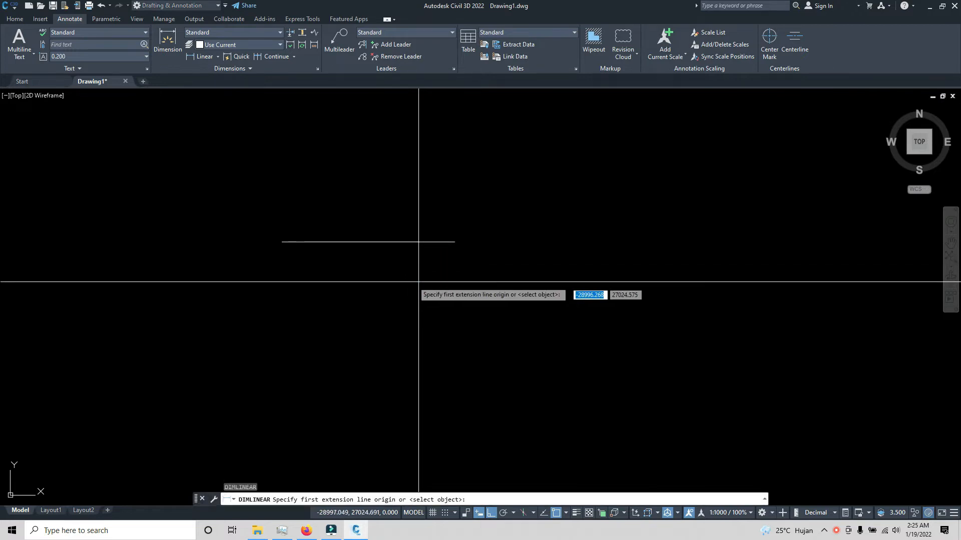
{"action": "left_click", "coordinate": [282, 242]}
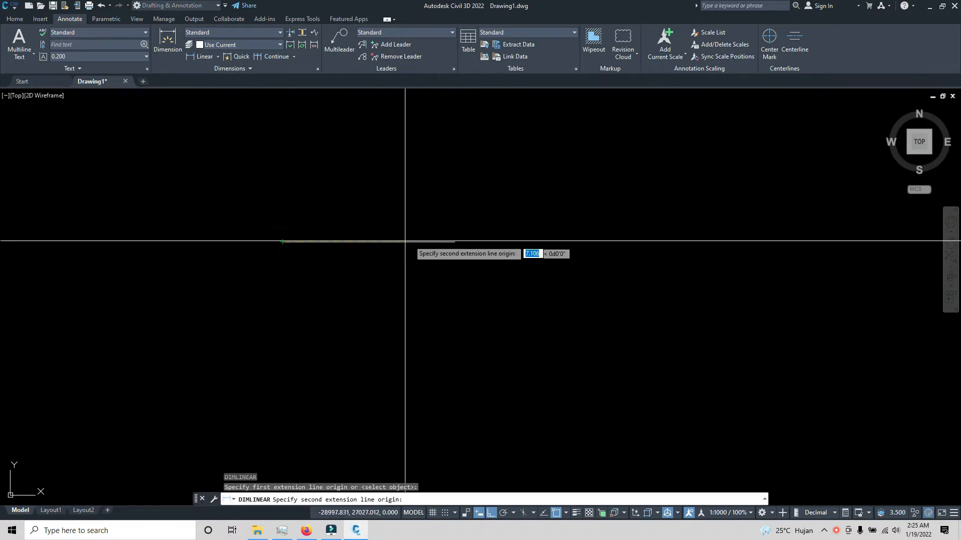
{"action": "left_click", "coordinate": [454, 243]}
{"action": "left_click", "coordinate": [447, 273]}
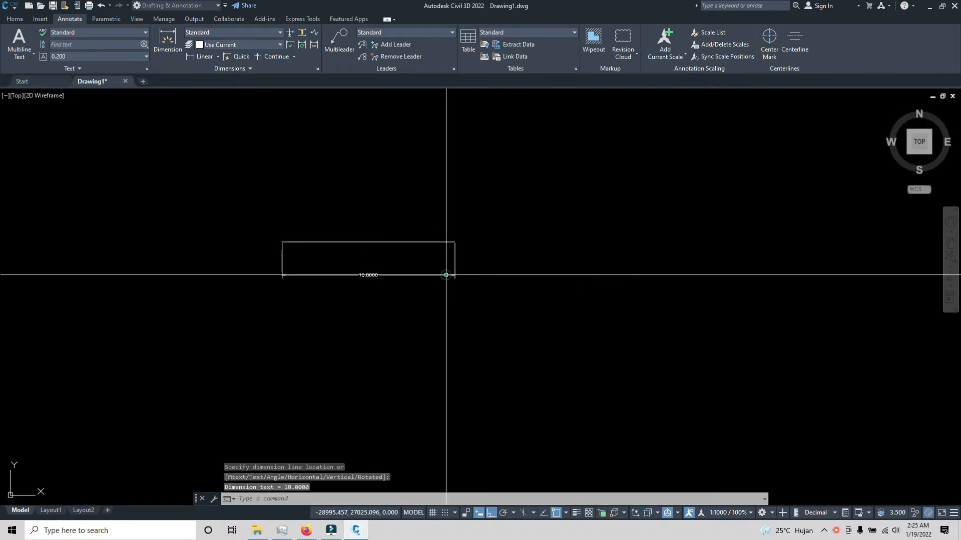
{"action": "scroll", "coordinate": [352, 278], "scroll_direction": "up", "scroll_amount": 4}
{"action": "scroll", "coordinate": [468, 308], "scroll_direction": "down", "scroll_amount": 2}
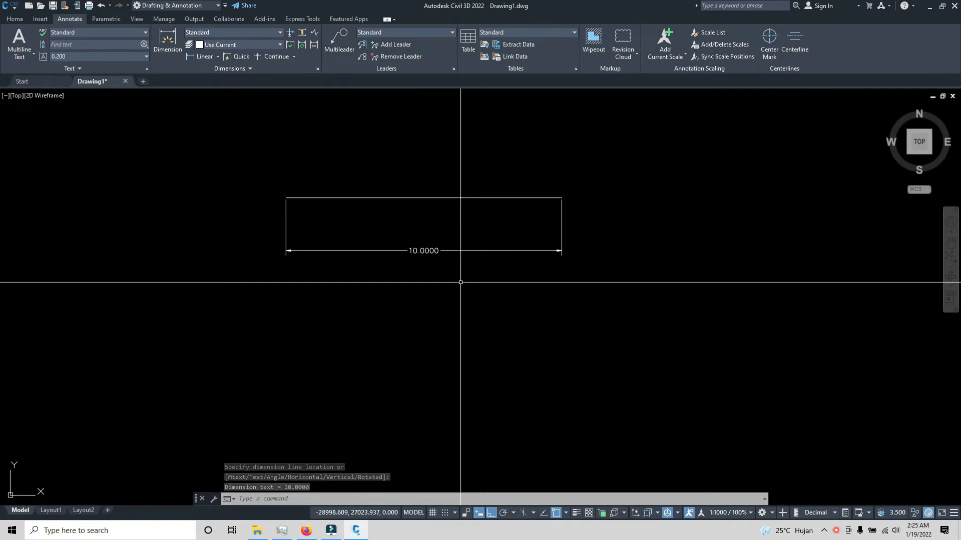
- Draw a second horizontal line 10 units long below the dimension, starting level with the first line's left end
{"action": "type", "text": "L"}
{"action": "left_click", "coordinate": [507, 307]}
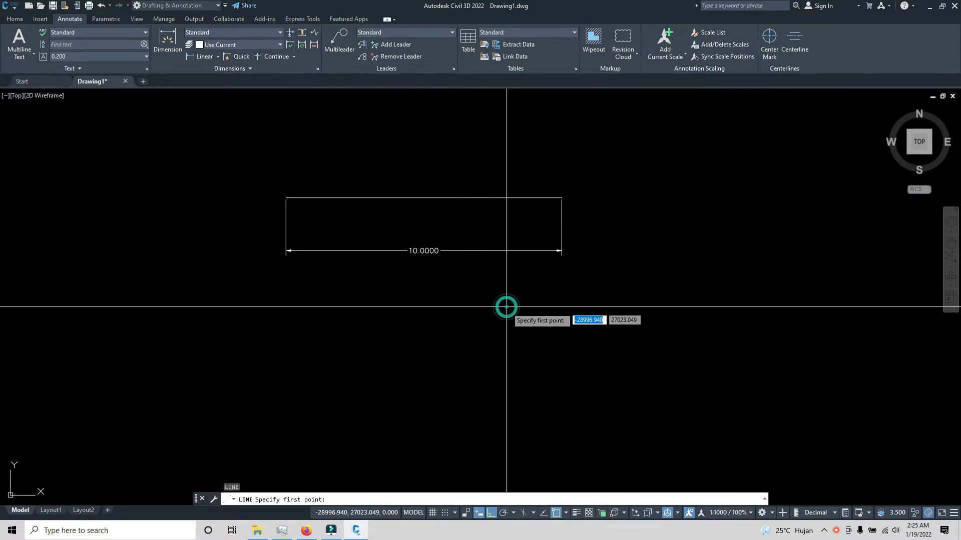
{"action": "left_click", "coordinate": [286, 310]}
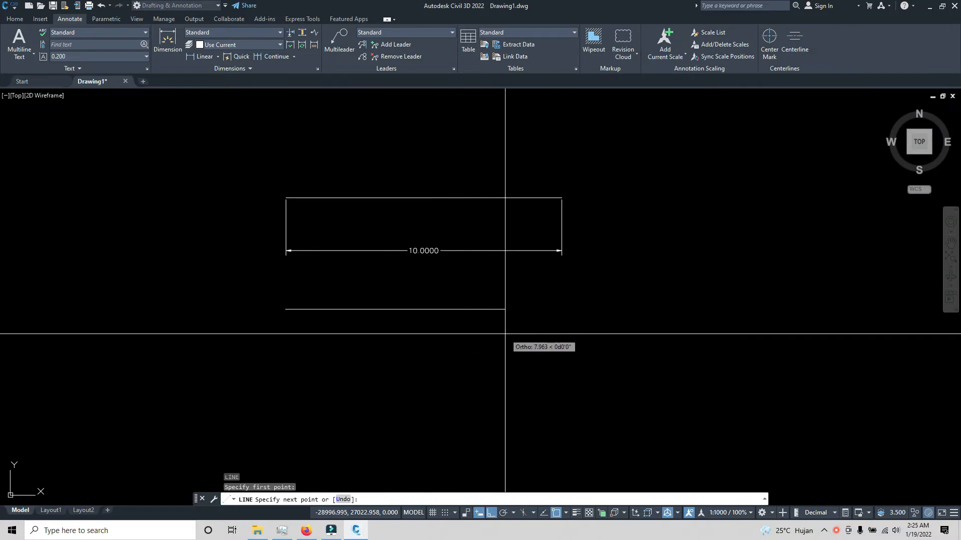
{"action": "type", "text": "10"}
{"action": "key", "text": "Return"}
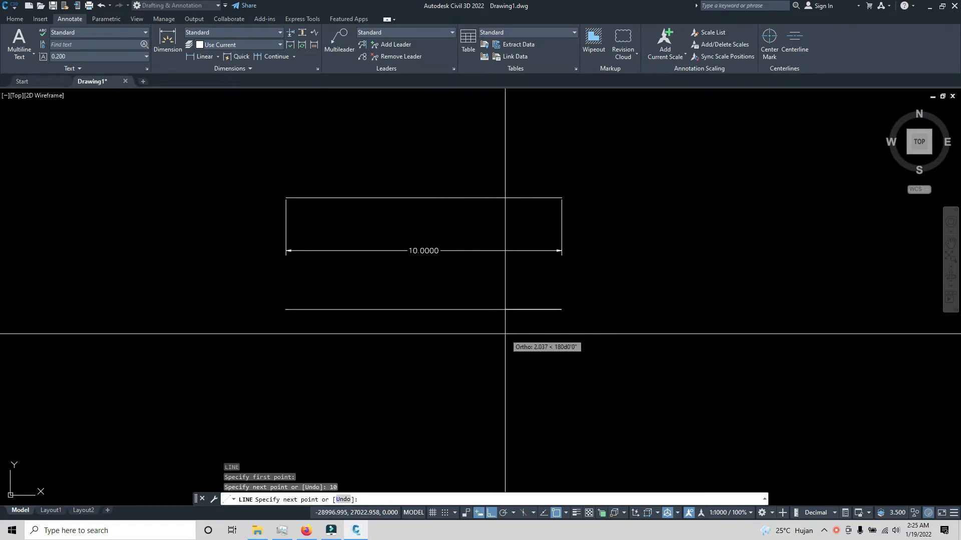
{"action": "key", "text": "Return"}
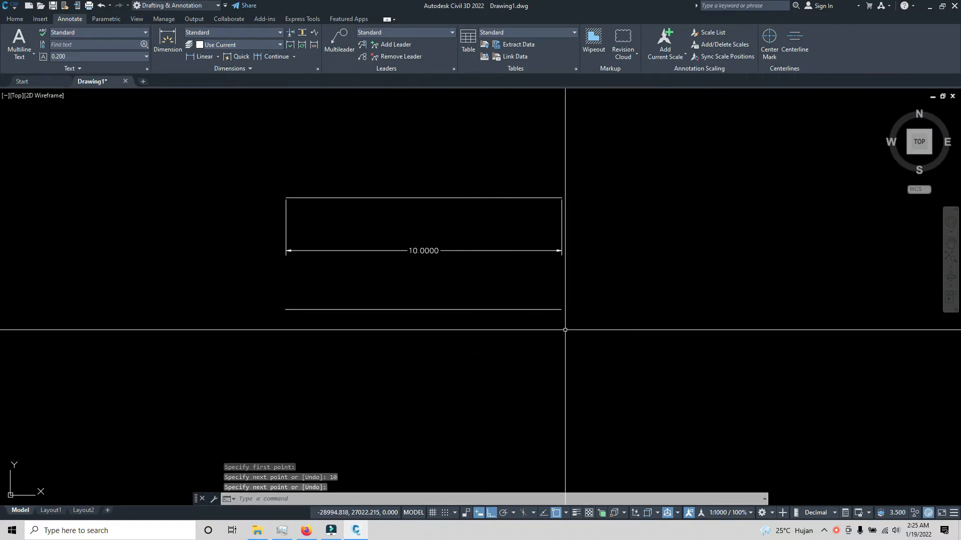
- Modify the Standard dimension style to use Blue dimension lines and a baseline spacing of 0.05
{"action": "left_click", "coordinate": [317, 70]}
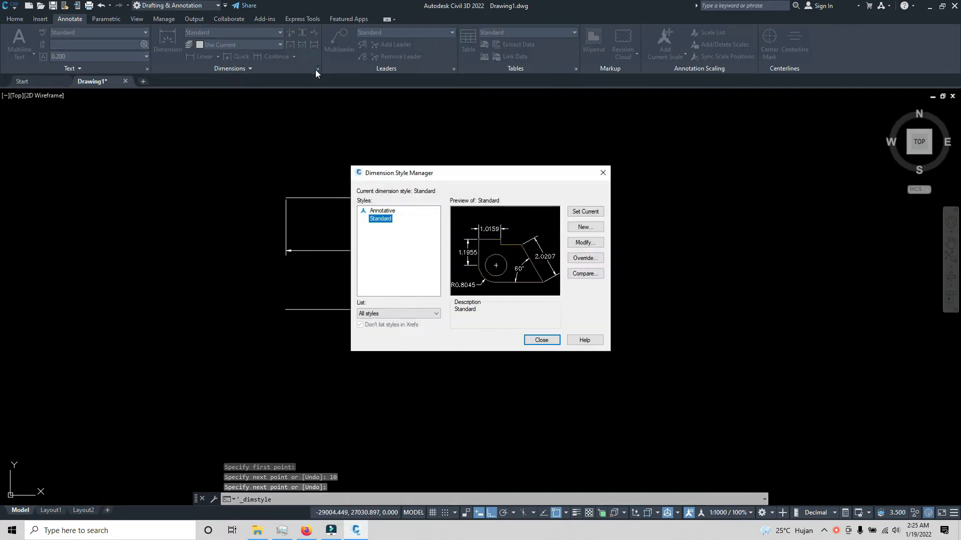
{"action": "left_click", "coordinate": [583, 243]}
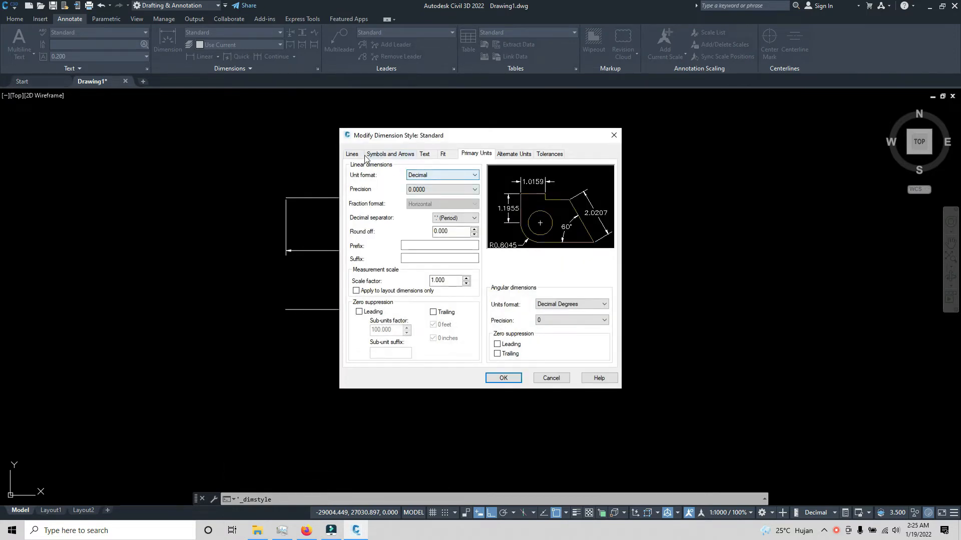
{"action": "left_click", "coordinate": [352, 154]}
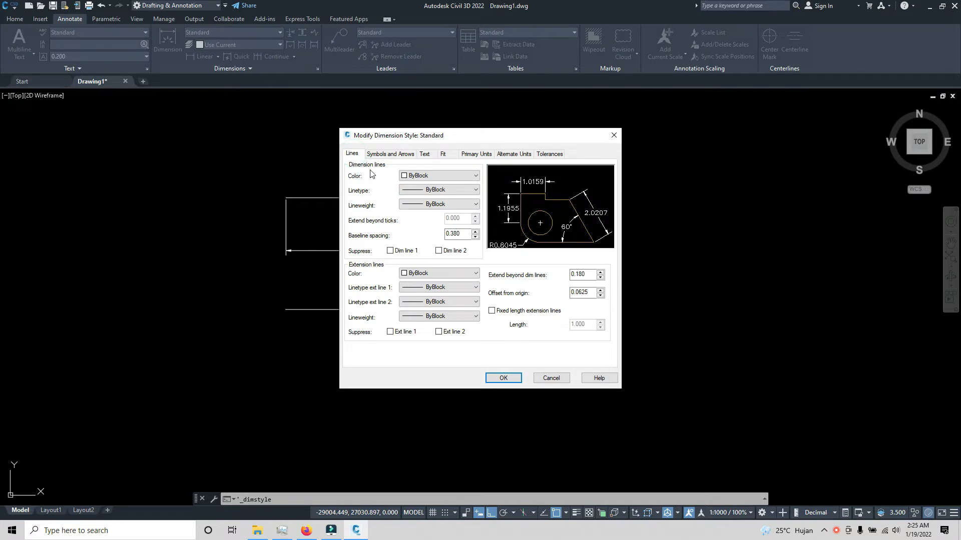
{"action": "left_click", "coordinate": [411, 176]}
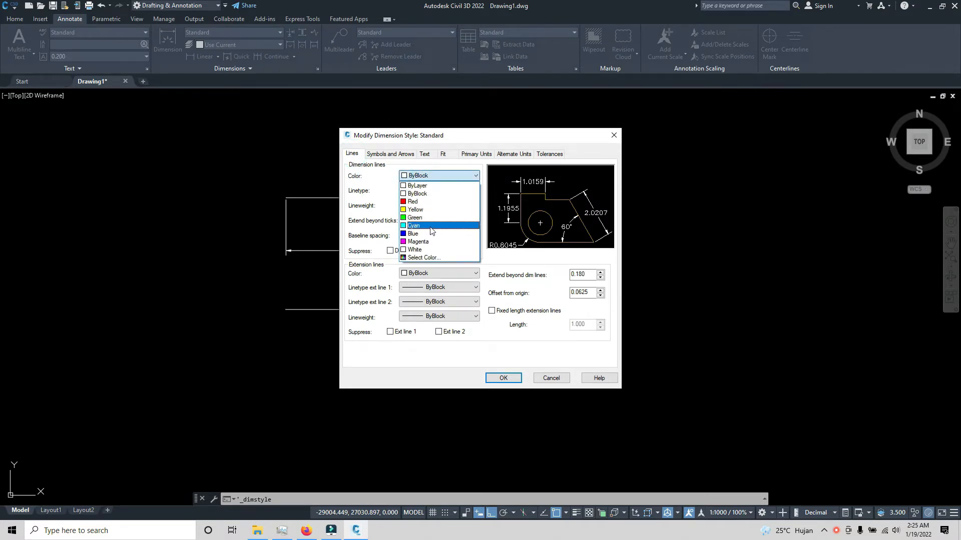
{"action": "left_click", "coordinate": [431, 234]}
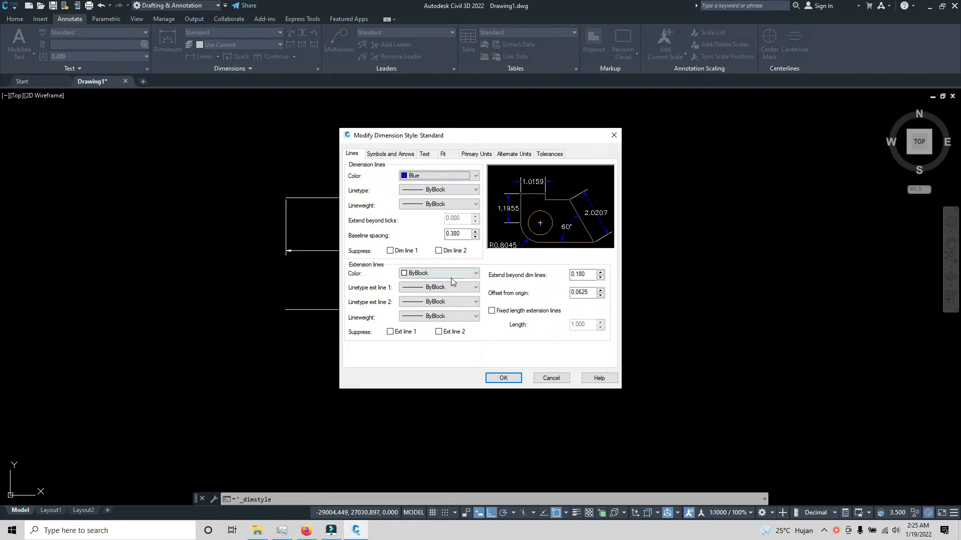
{"action": "left_click", "coordinate": [461, 234]}
{"action": "left_click_drag", "start_coordinate": [462, 235], "coordinate": [435, 234]}
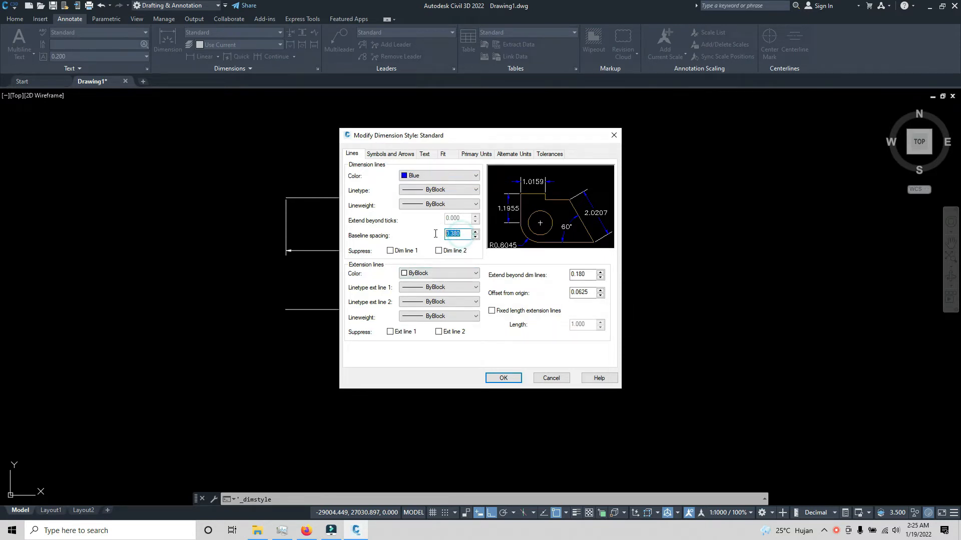
{"action": "type", "text": "0.05"}
- Set the extension lines to Green, extend them 0.12 beyond the dimension lines and change their offset from origin
{"action": "left_click", "coordinate": [440, 273]}
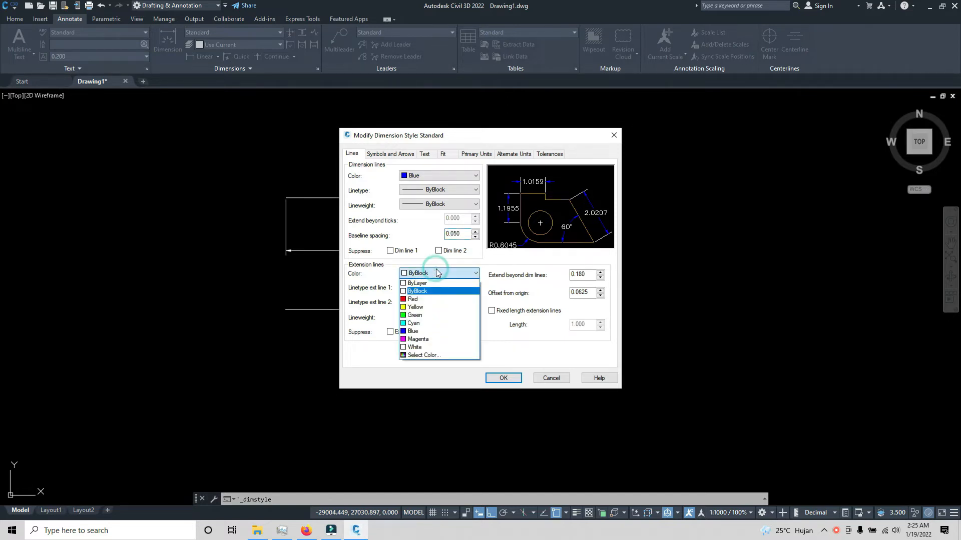
{"action": "left_click", "coordinate": [421, 316]}
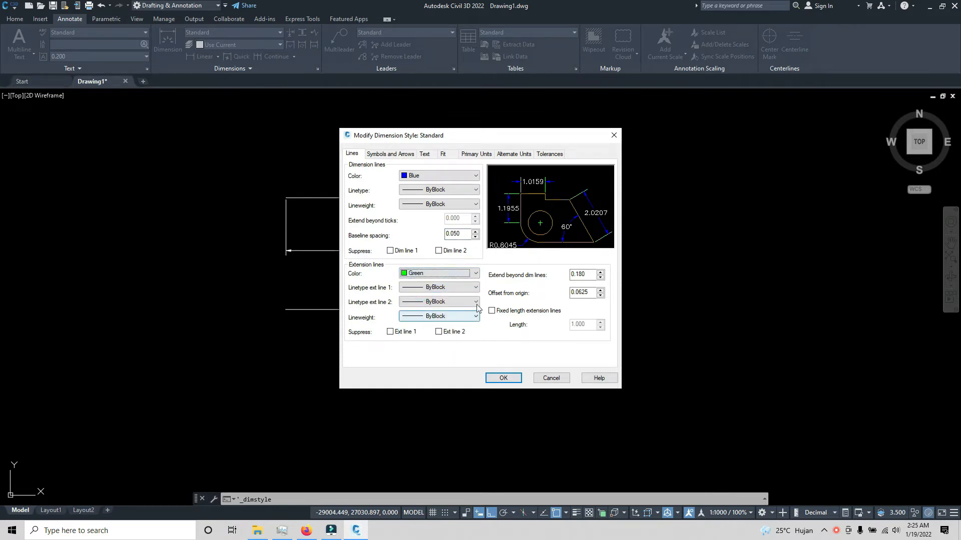
{"action": "double_click", "coordinate": [590, 275]}
{"action": "type", "text": "0"}
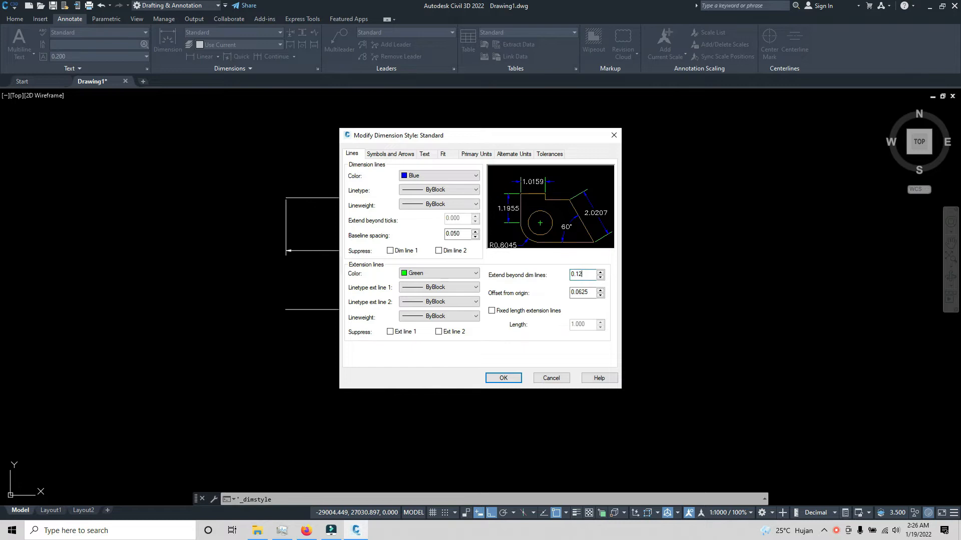
{"action": "type", "text": ".12"}
{"action": "double_click", "coordinate": [582, 293]}
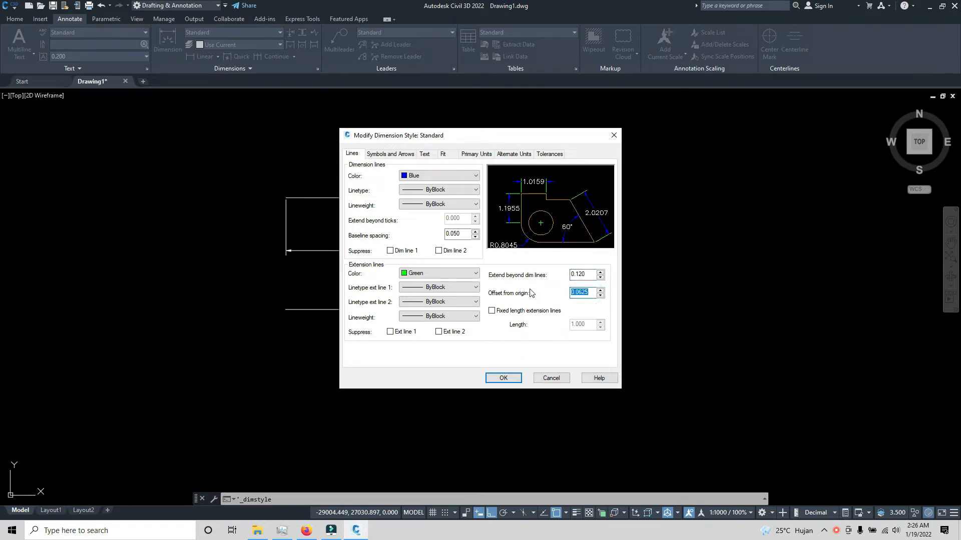
{"action": "type", "text": "0."}
- Set the first, second and leader arrowheads of the dimension style to Architectural tick
{"action": "left_click", "coordinate": [375, 156]}
{"action": "left_click", "coordinate": [389, 184]}
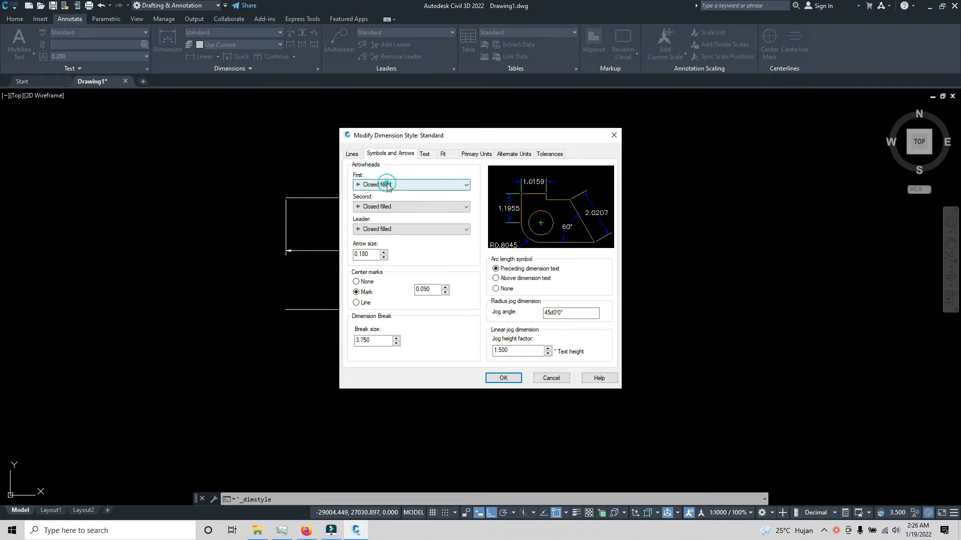
{"action": "left_click", "coordinate": [381, 229]}
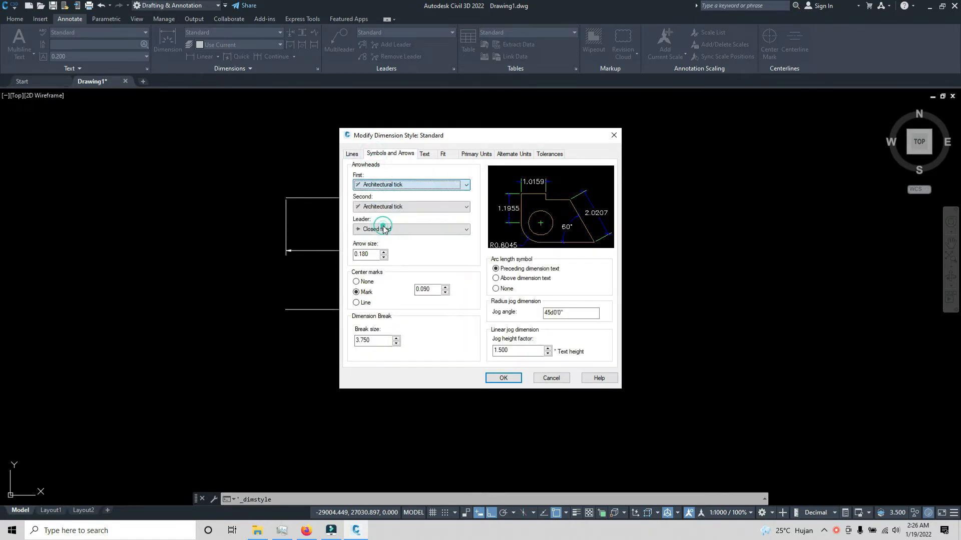
{"action": "left_click", "coordinate": [381, 229]}
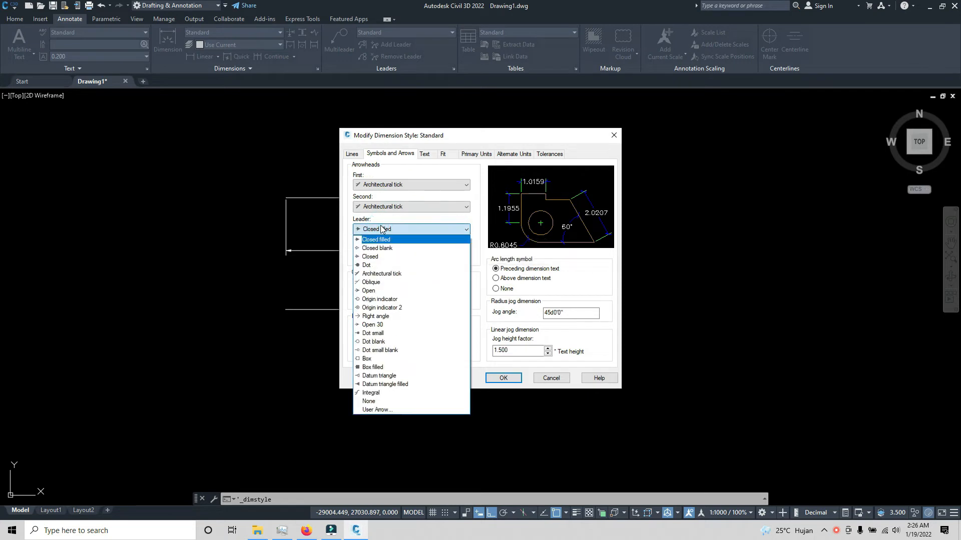
{"action": "left_click", "coordinate": [385, 273]}
- Set the arrow size to 0.17 and keep the arc length symbol preceding the dimension text
{"action": "double_click", "coordinate": [372, 255]}
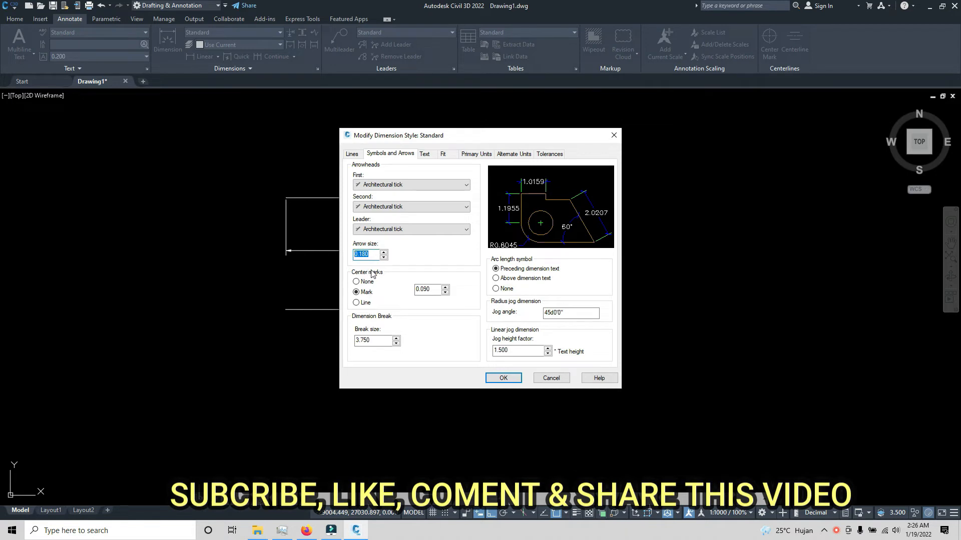
{"action": "type", "text": "0"}
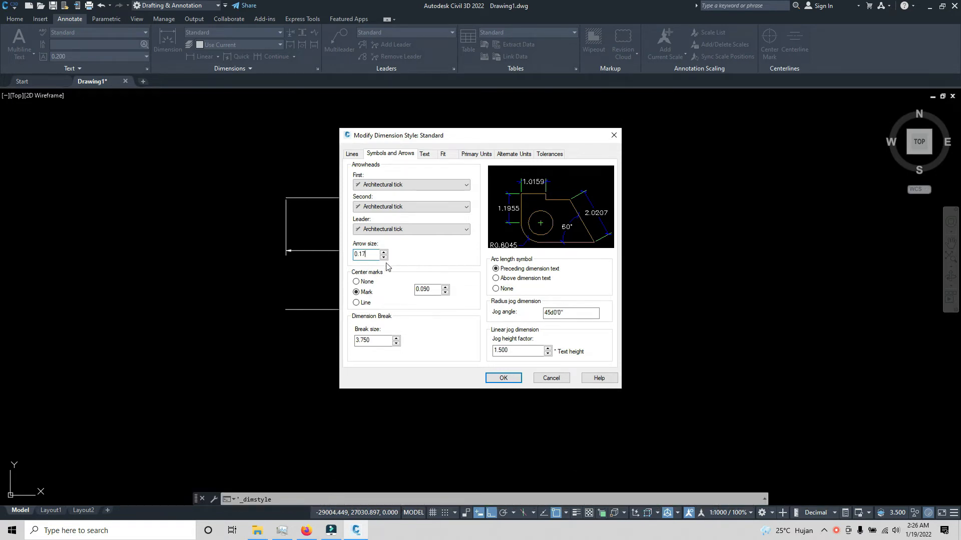
{"action": "left_click", "coordinate": [406, 252]}
{"action": "left_click", "coordinate": [423, 348]}
{"action": "left_click", "coordinate": [526, 268]}
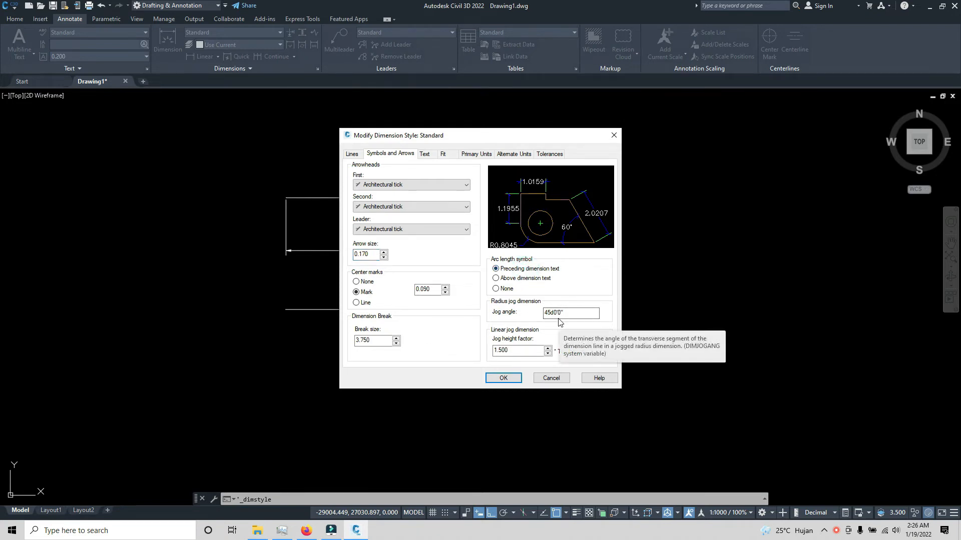
- Choose Standard as the text style for the dimension text
{"action": "left_click", "coordinate": [424, 154]}
{"action": "left_click", "coordinate": [433, 179]}
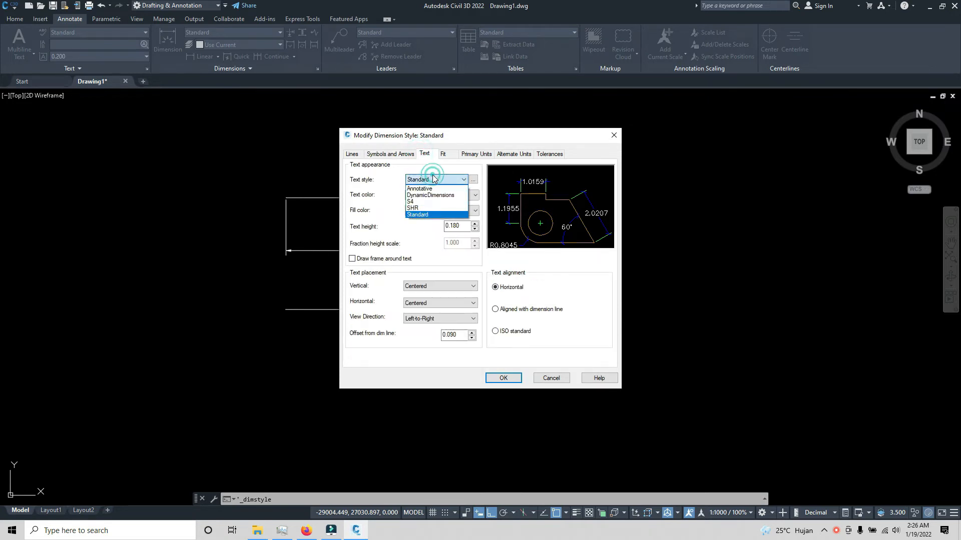
{"action": "left_click", "coordinate": [433, 216]}
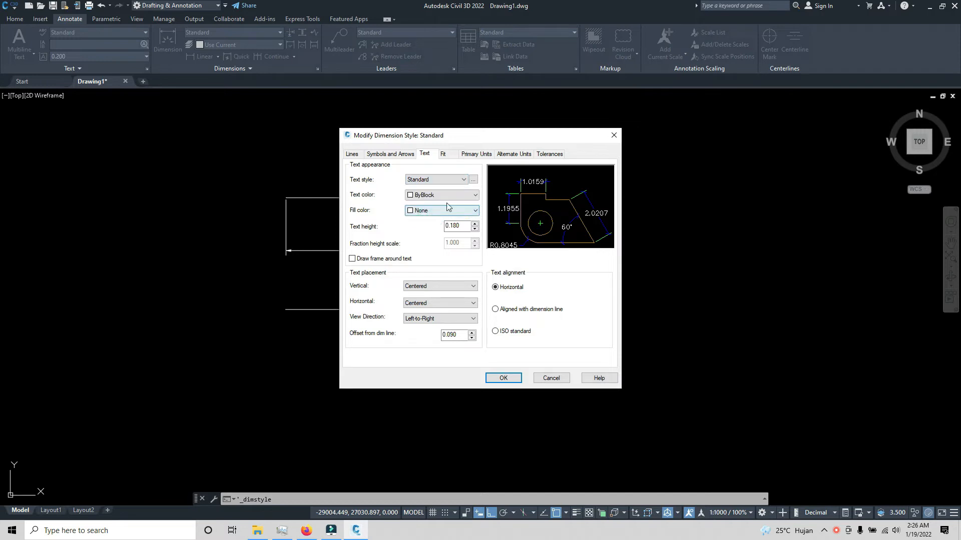
- Change the font of the Standard text style to Arial and apply it
{"action": "left_click", "coordinate": [473, 181]}
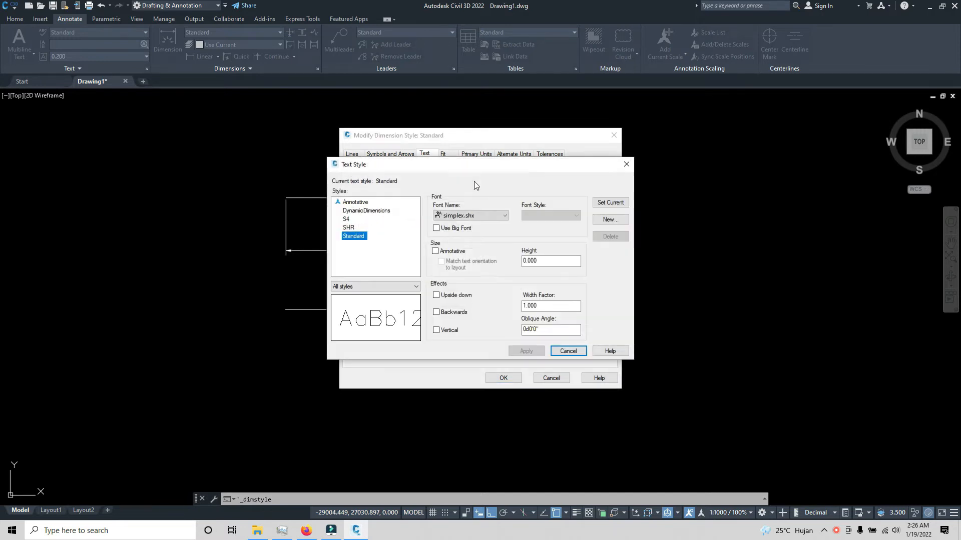
{"action": "left_click", "coordinate": [456, 215]}
{"action": "scroll", "coordinate": [475, 299], "scroll_direction": "down", "scroll_amount": 4}
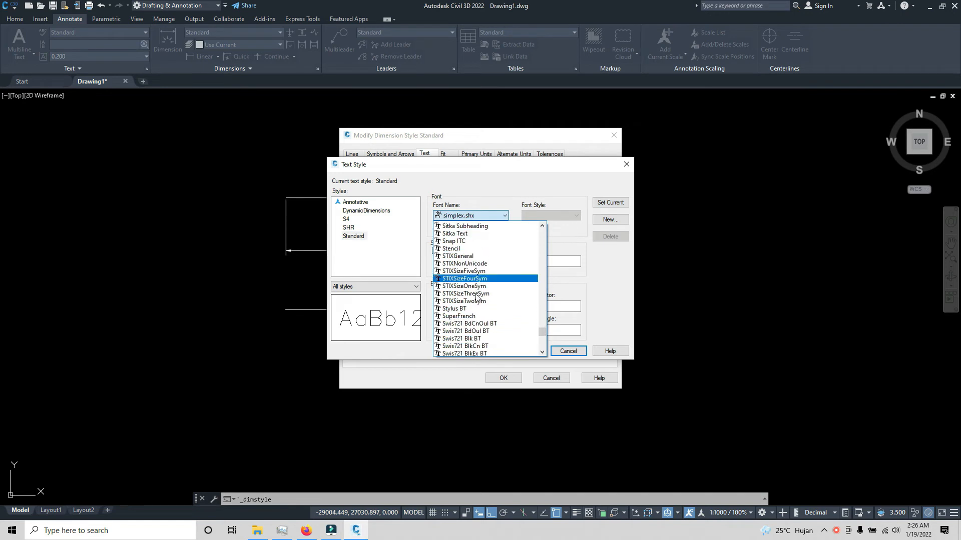
{"action": "key", "text": "a"}
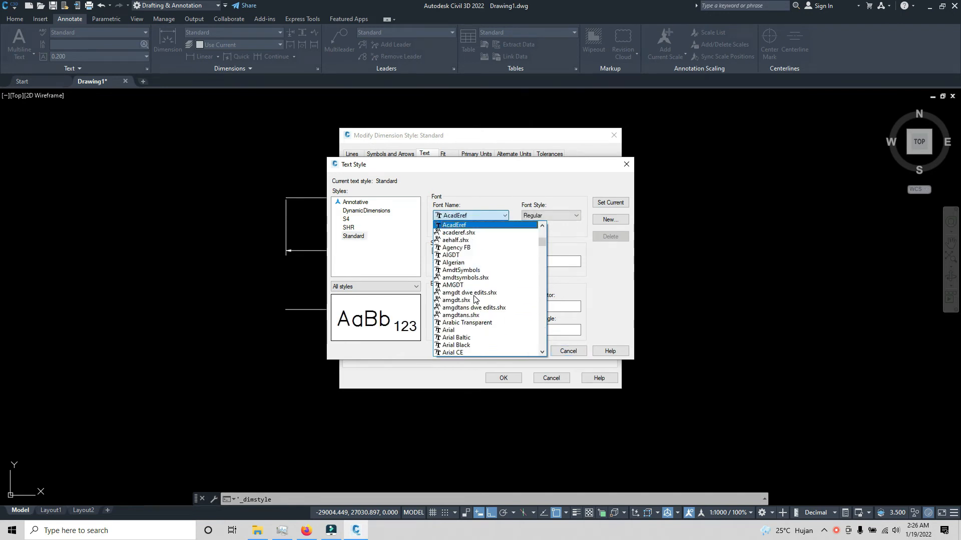
{"action": "left_click", "coordinate": [464, 330]}
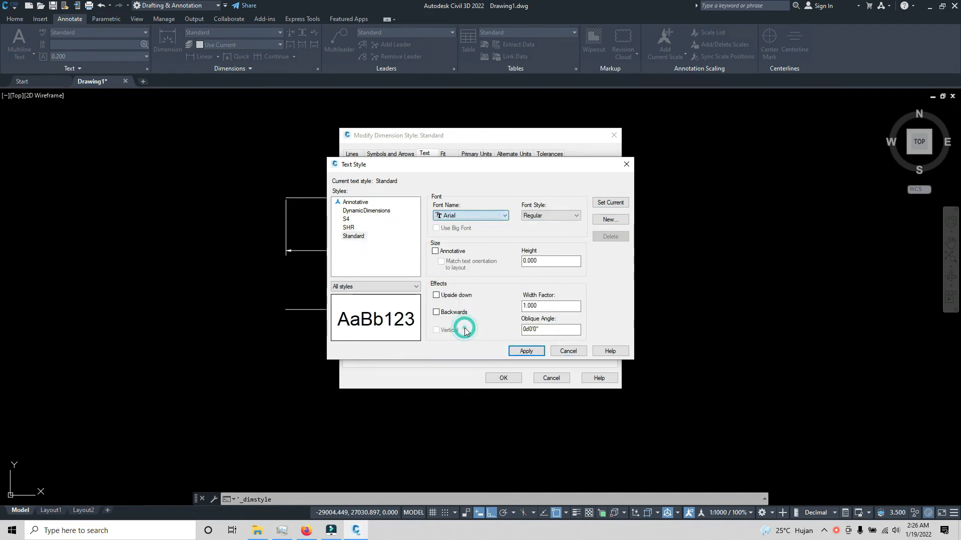
{"action": "left_click", "coordinate": [521, 352]}
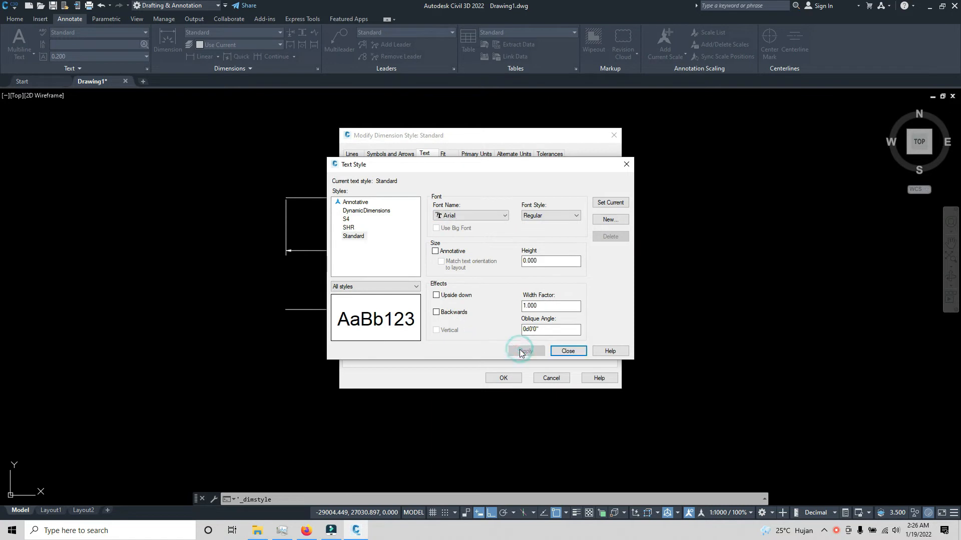
{"action": "left_click", "coordinate": [567, 351]}
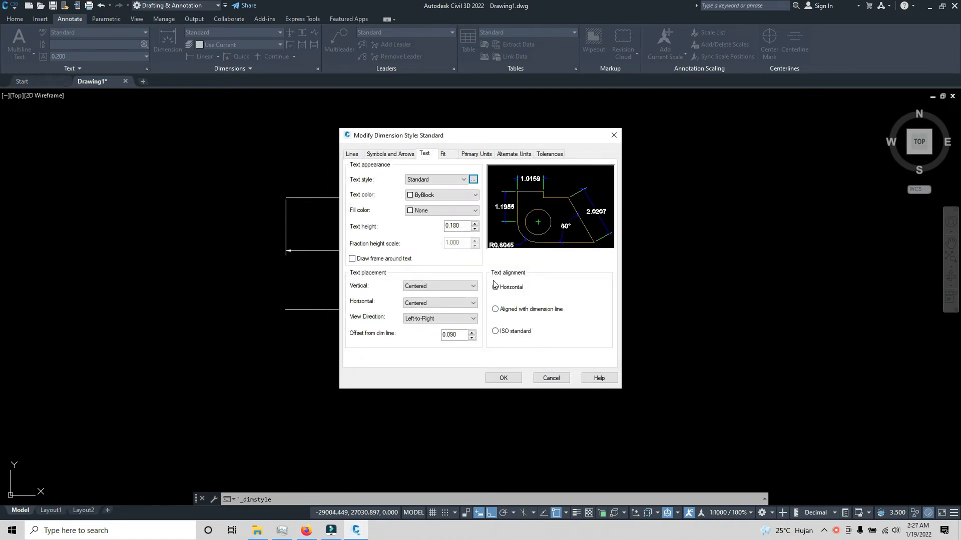
- Set the dimension text color to Yellow and the text height to 0.25
{"action": "left_click", "coordinate": [474, 195]}
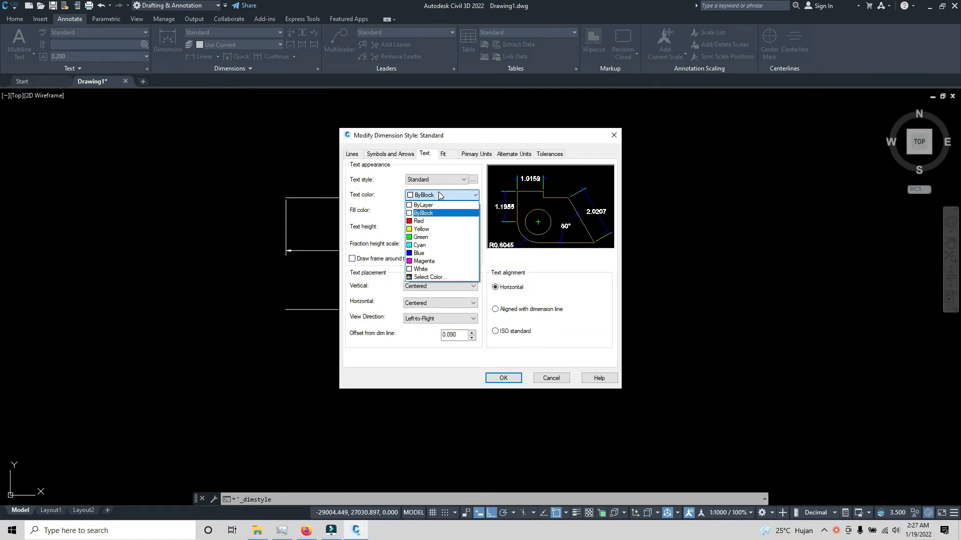
{"action": "left_click", "coordinate": [434, 230]}
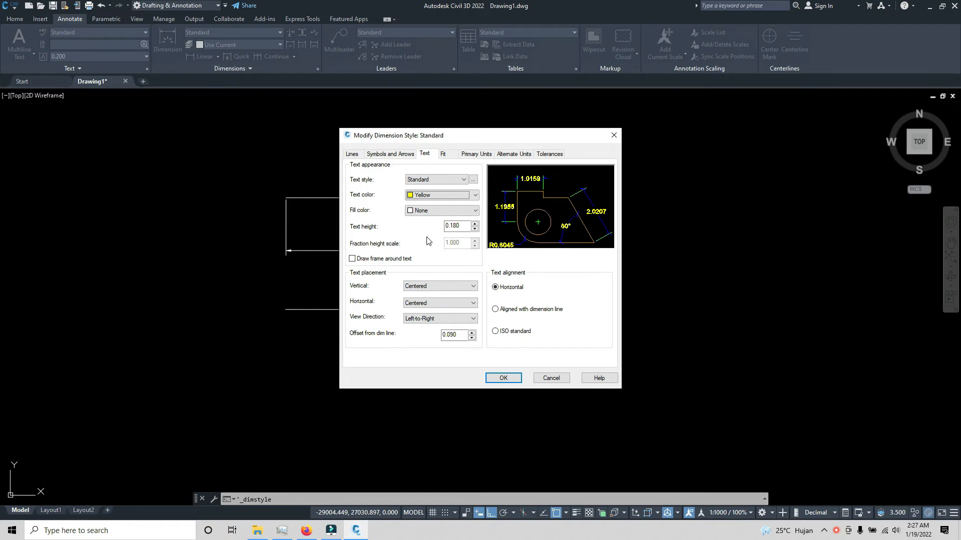
{"action": "left_click", "coordinate": [460, 228]}
{"action": "double_click", "coordinate": [457, 226]}
{"action": "type", "text": "0.25"}
{"action": "left_click", "coordinate": [416, 267]}
- Set the dimension text alignment to Aligned with dimension line
{"action": "left_click", "coordinate": [460, 335]}
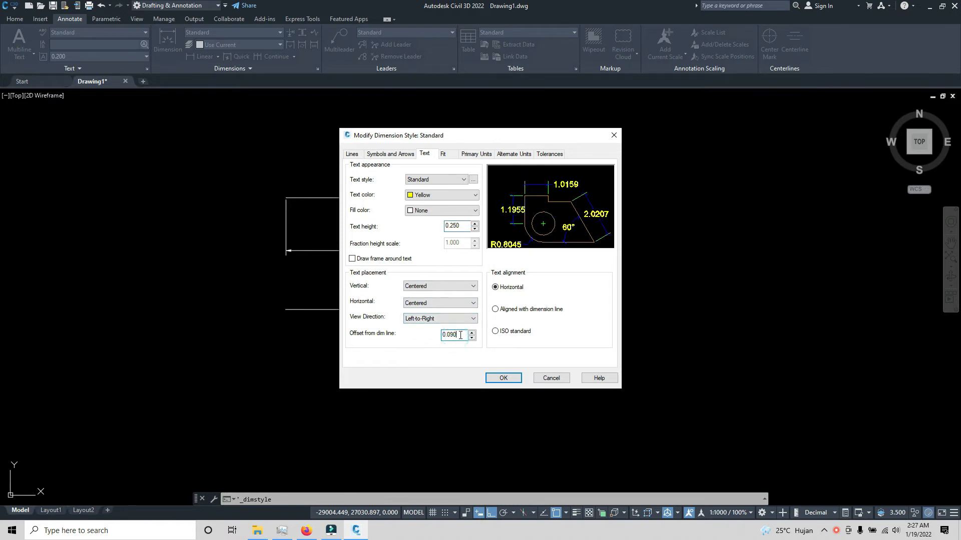
{"action": "left_click", "coordinate": [501, 287]}
{"action": "left_click", "coordinate": [507, 310]}
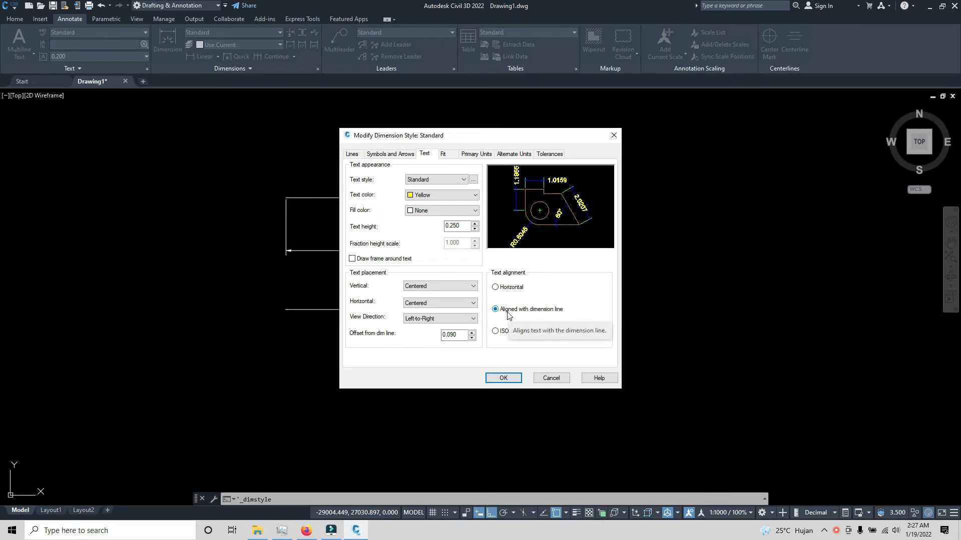
- Set the linear precision of the primary units to 0.00, then save the Standard dimension style and close the style manager
{"action": "left_click", "coordinate": [448, 156]}
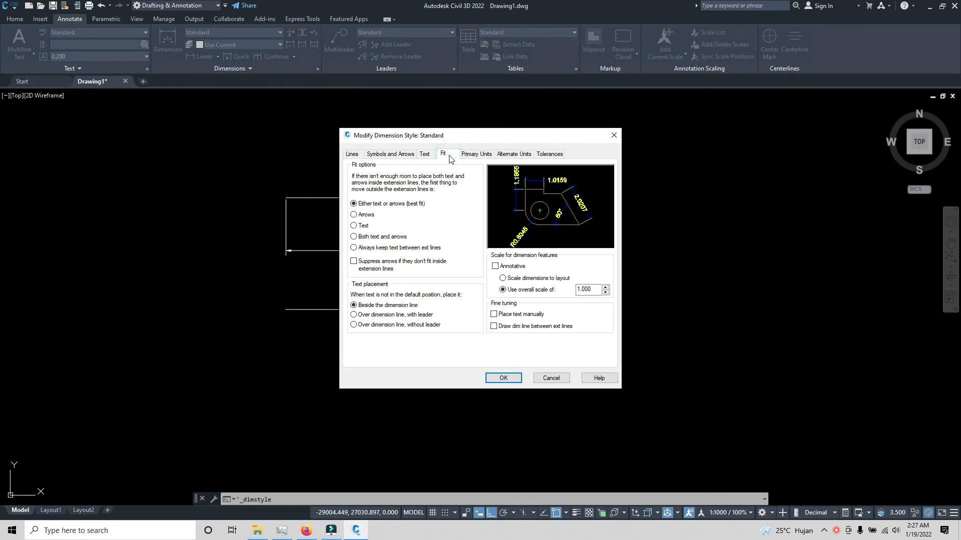
{"action": "left_click", "coordinate": [476, 156]}
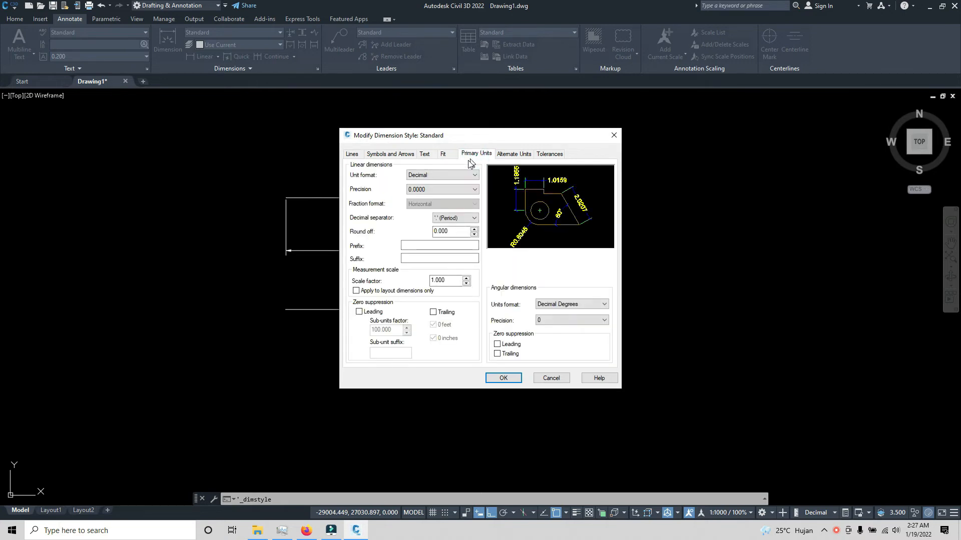
{"action": "left_click", "coordinate": [432, 189]}
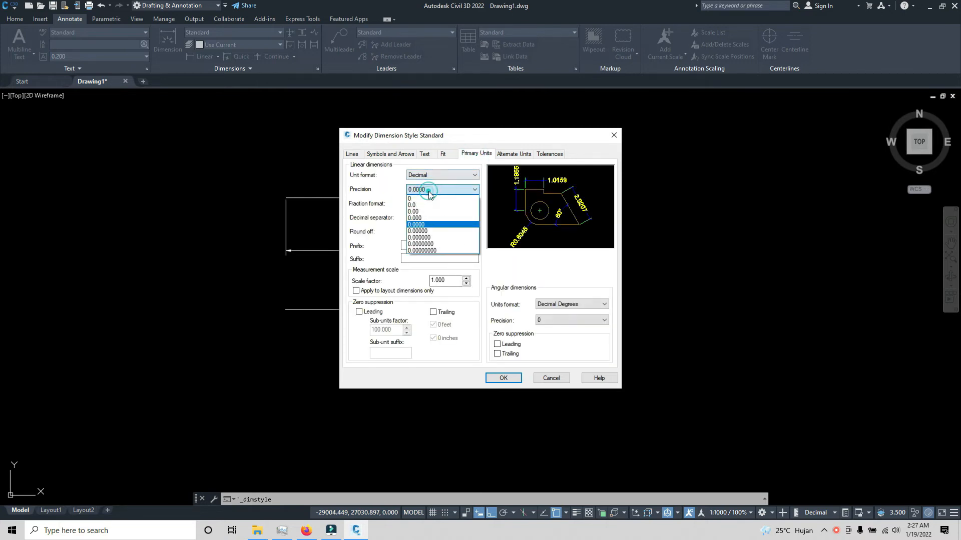
{"action": "left_click", "coordinate": [410, 213]}
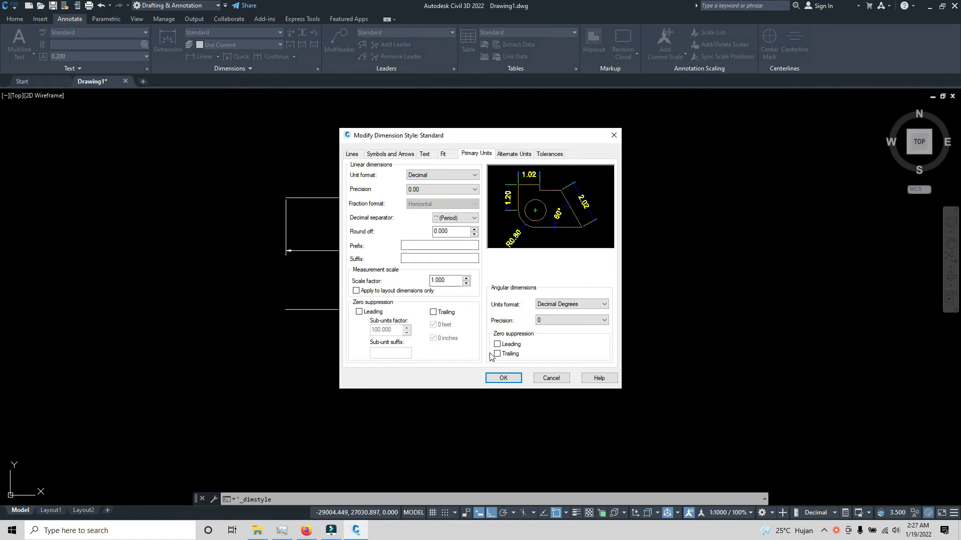
{"action": "left_click", "coordinate": [500, 377]}
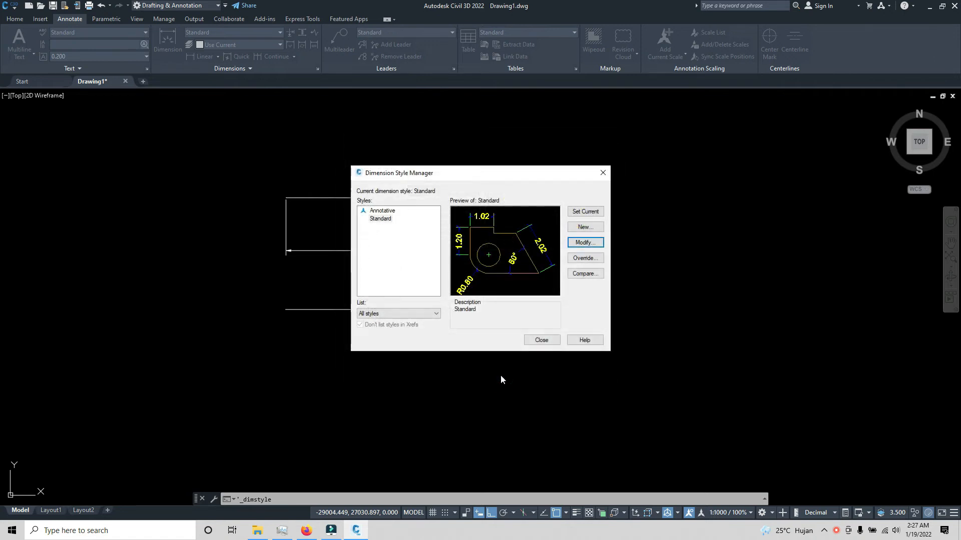
{"action": "left_click", "coordinate": [540, 340]}
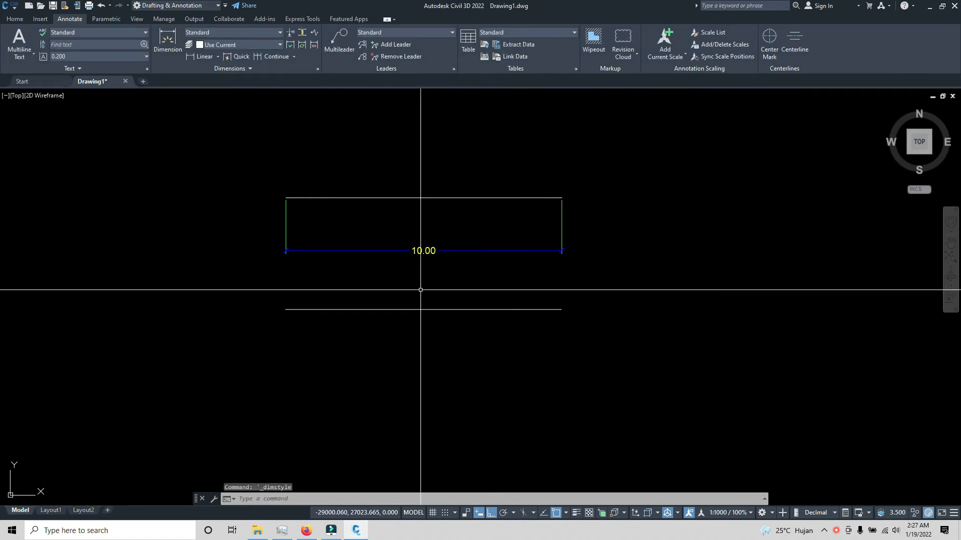
- Add a linear dimension below the lower horizontal line, measured between its two endpoints
{"action": "scroll", "coordinate": [410, 281], "scroll_direction": "up", "scroll_amount": 2}
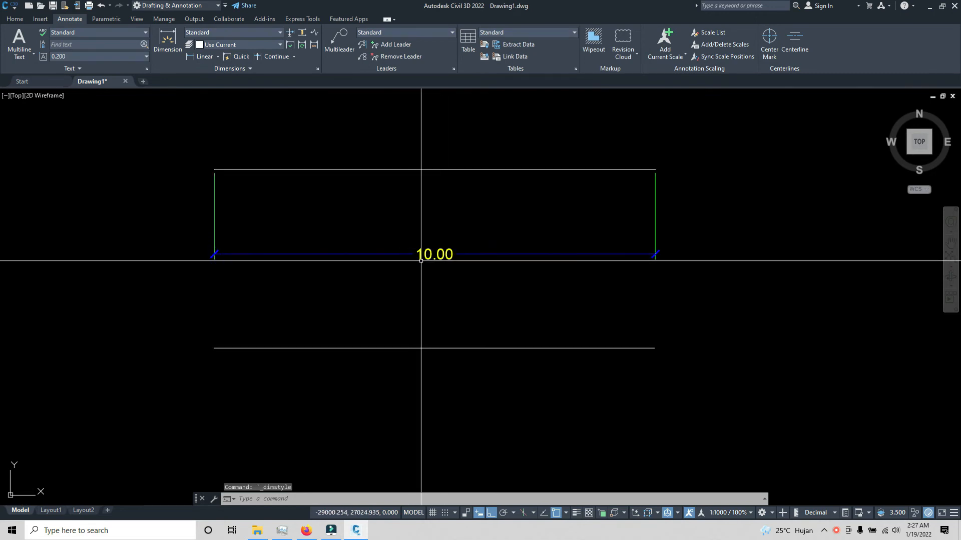
{"action": "type", "text": "DLI"}
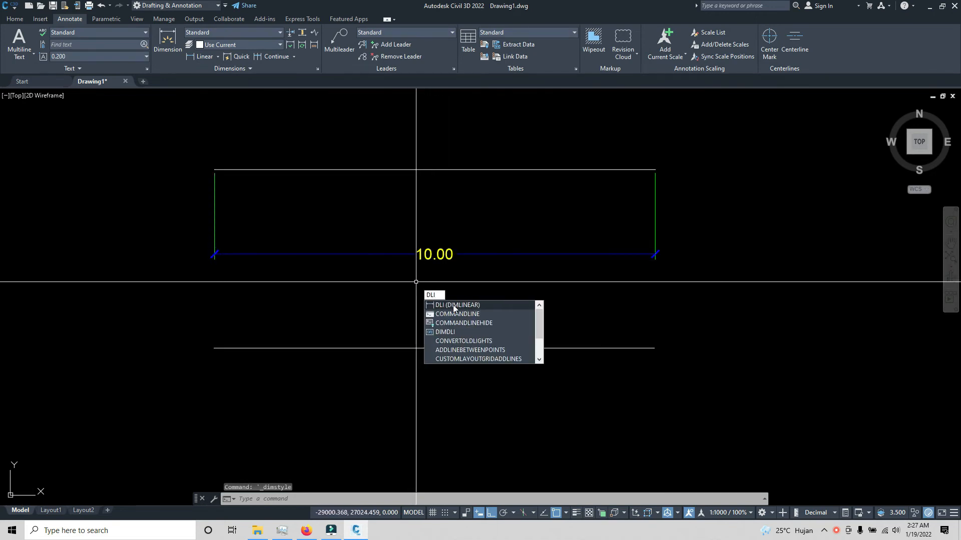
{"action": "left_click", "coordinate": [454, 306]}
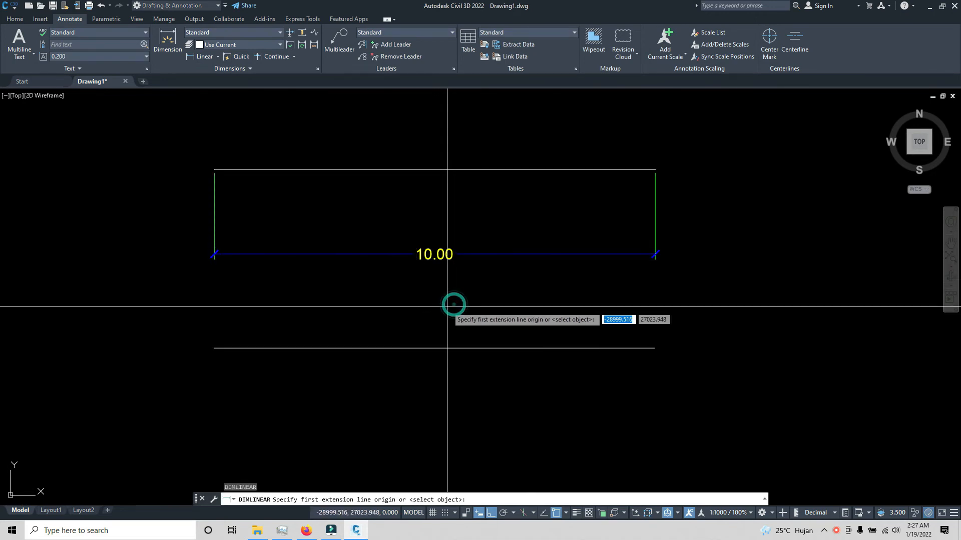
{"action": "left_click", "coordinate": [214, 347]}
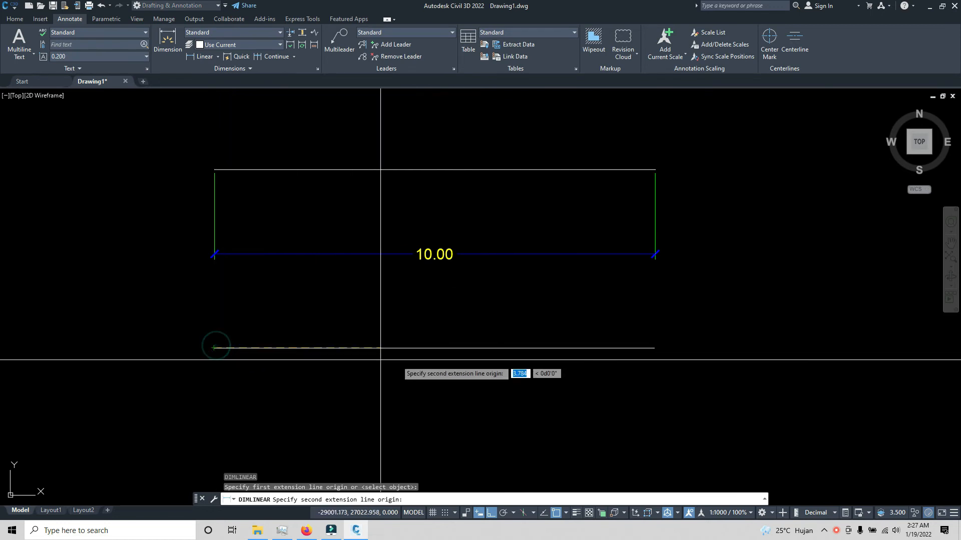
{"action": "left_click", "coordinate": [653, 348]}
{"action": "left_click", "coordinate": [641, 392]}
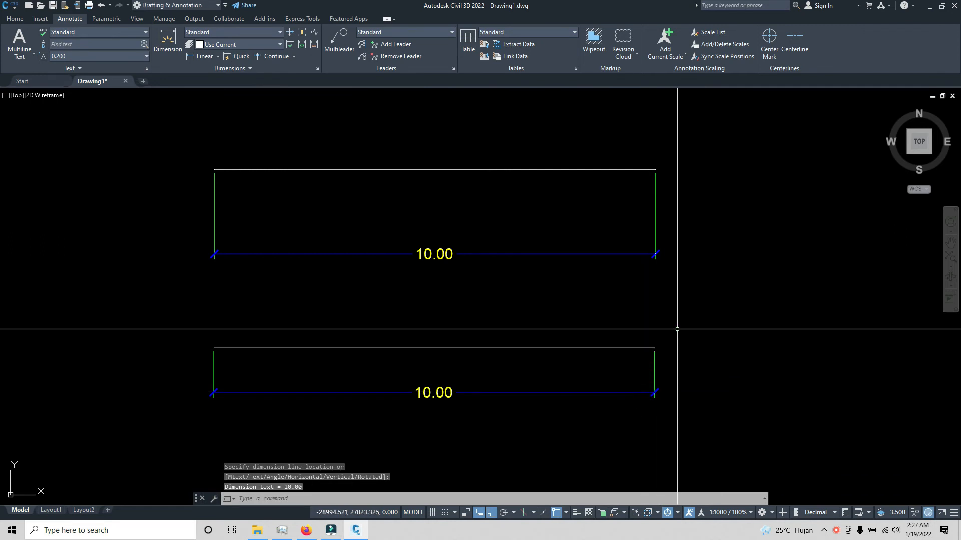
- Draw a vertical line about 3.01 units long to the right of the two dimensioned horizontal lines
{"action": "mouse_move", "coordinate": [712, 383]}
{"action": "middle_mouse_down"}
{"action": "mouse_move", "coordinate": [581, 359]}
{"action": "mouse_move", "coordinate": [519, 375]}
{"action": "middle_mouse_up"}
{"action": "type", "text": "L"}
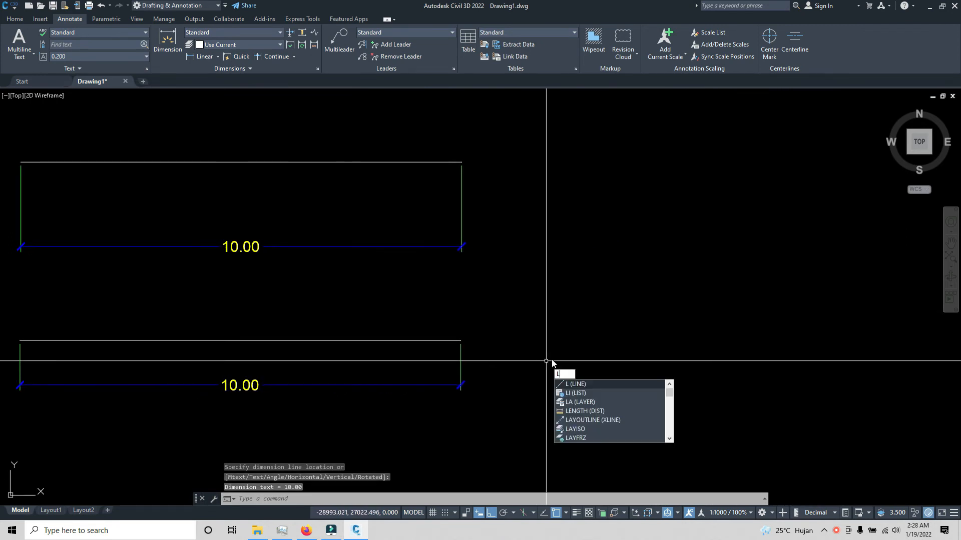
{"action": "key", "text": "Escape"}
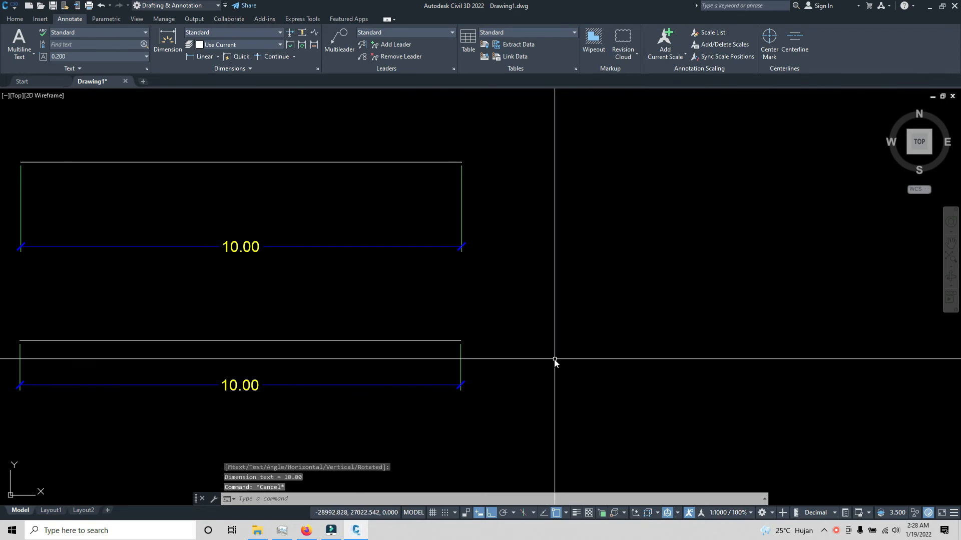
{"action": "type", "text": "L"}
{"action": "left_click", "coordinate": [585, 382]}
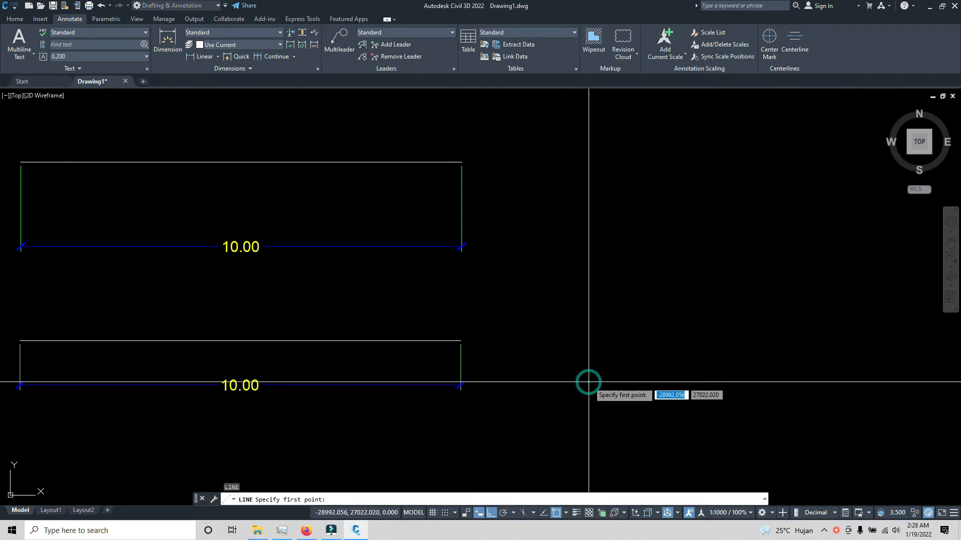
{"action": "left_click", "coordinate": [503, 409]}
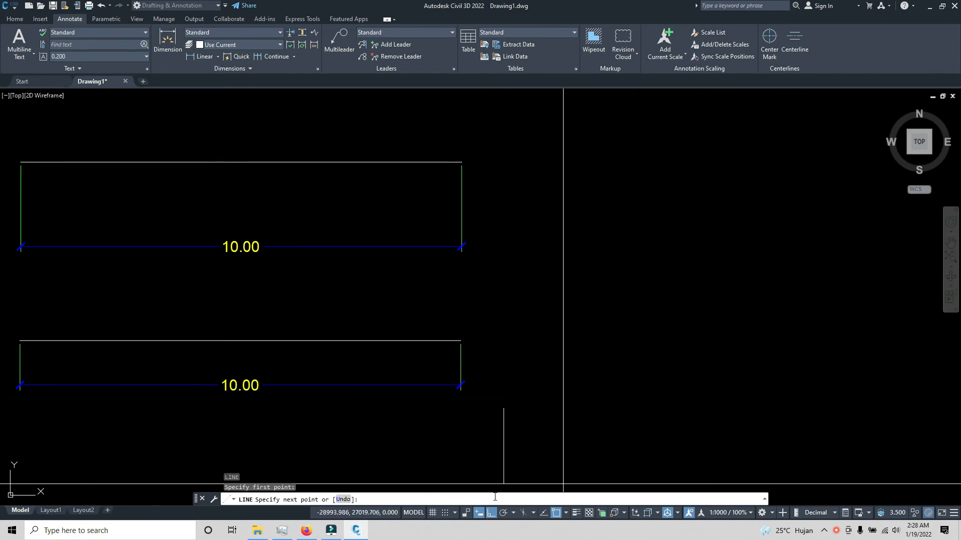
{"action": "left_click", "coordinate": [503, 276]}
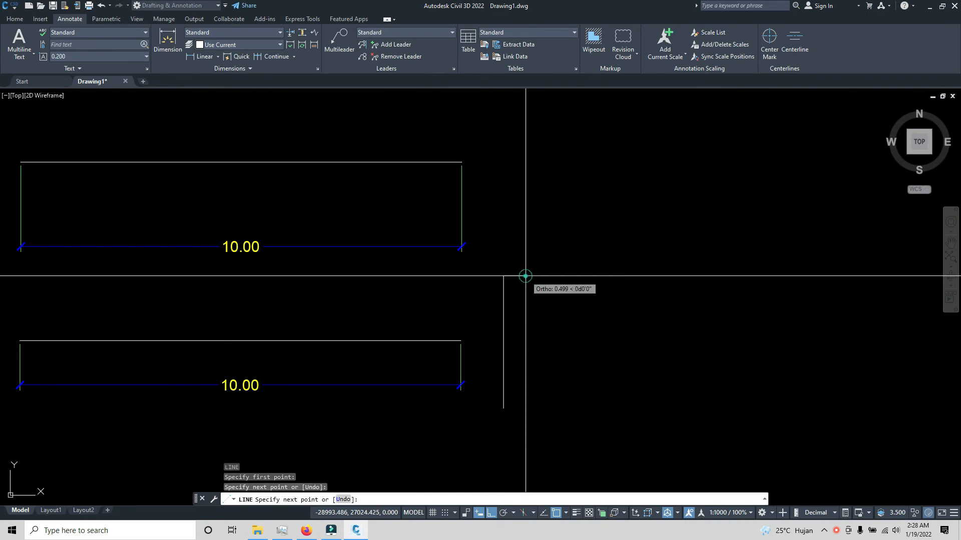
{"action": "key", "text": "Return"}
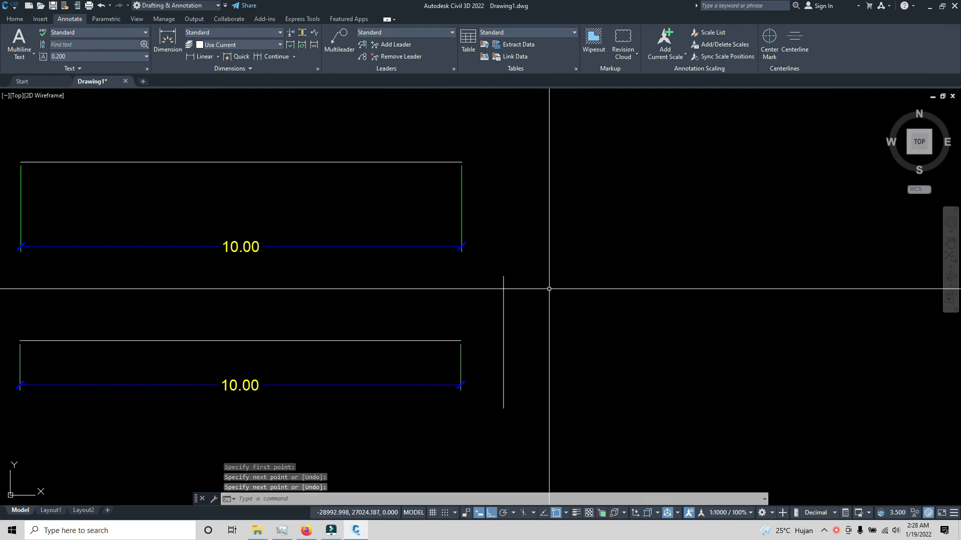
- Add a linear dimension for the vertical line, placed on its right side
{"action": "type", "text": "dli"}
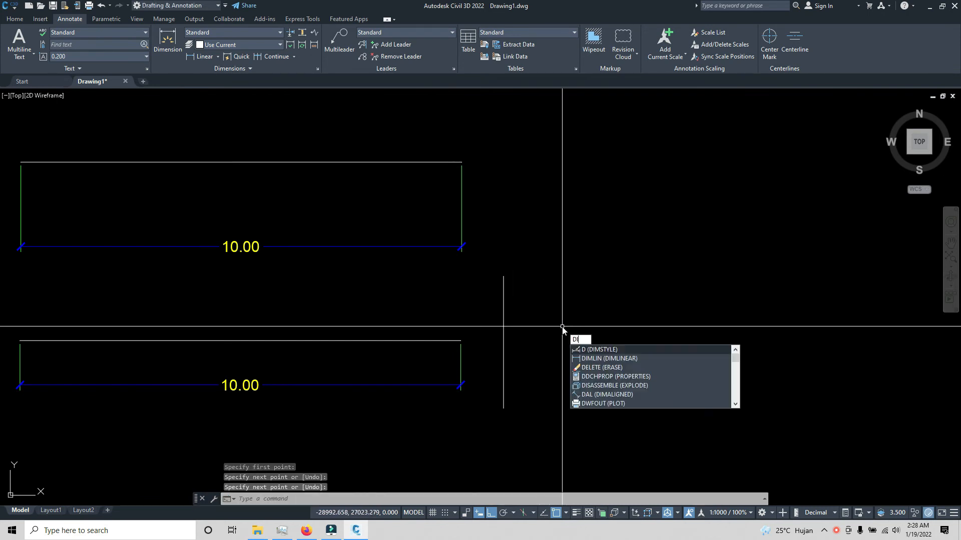
{"action": "key", "text": "Return"}
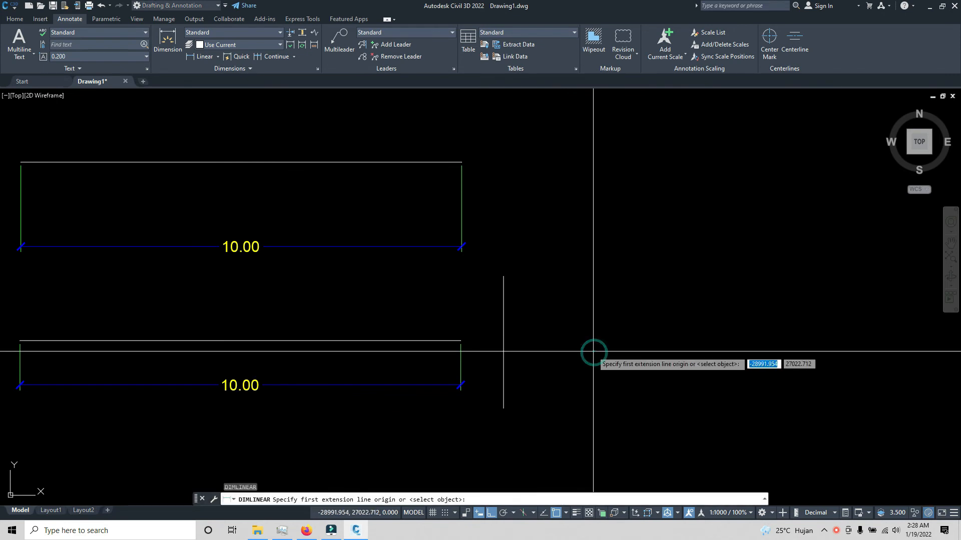
{"action": "left_click", "coordinate": [504, 276]}
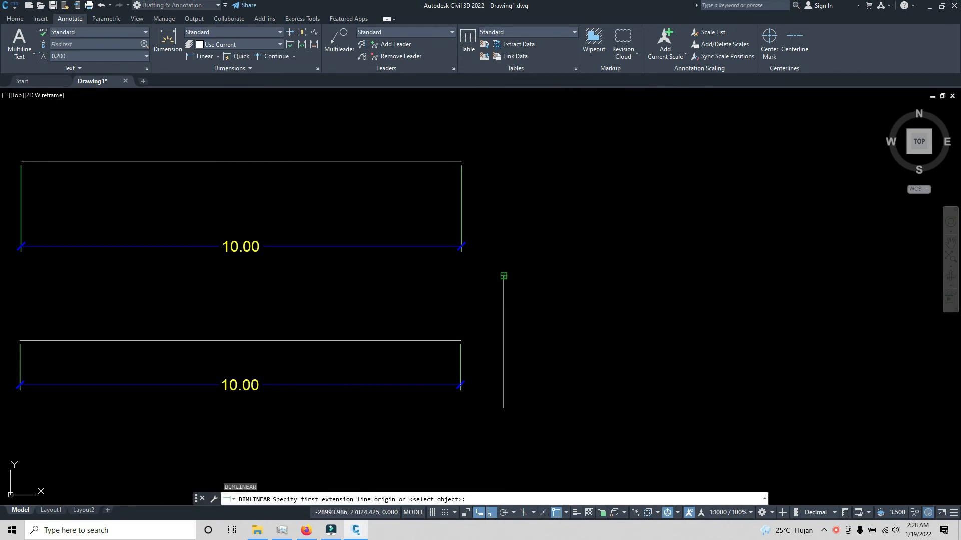
{"action": "left_click", "coordinate": [503, 408]}
{"action": "left_click", "coordinate": [546, 359]}
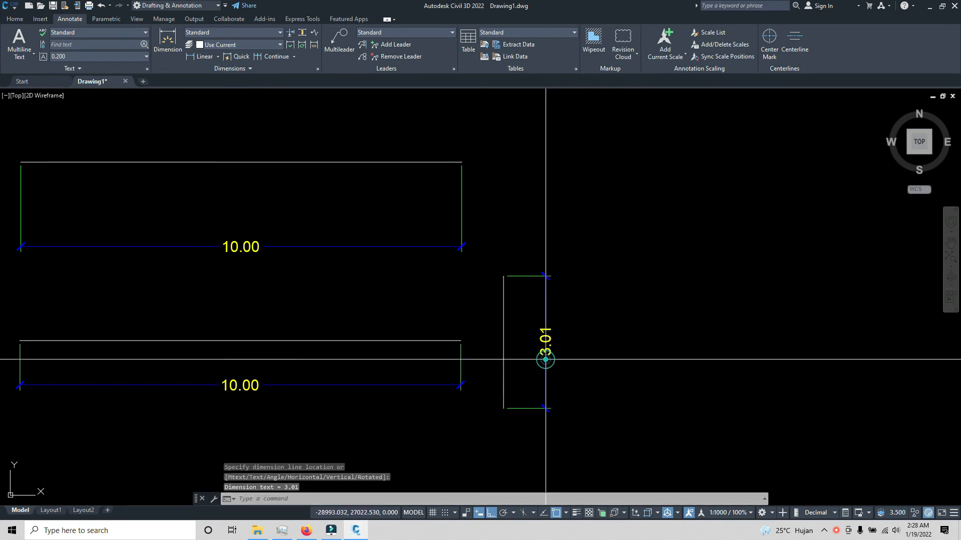
- Turn ortho mode off and draw a slanted line about 4.11 units long, rising to the right, beside the dimensioned vertical line
{"action": "mouse_move", "coordinate": [635, 375]}
{"action": "middle_mouse_down"}
{"action": "mouse_move", "coordinate": [684, 307]}
{"action": "mouse_move", "coordinate": [654, 339]}
{"action": "mouse_move", "coordinate": [648, 365]}
{"action": "middle_mouse_up"}
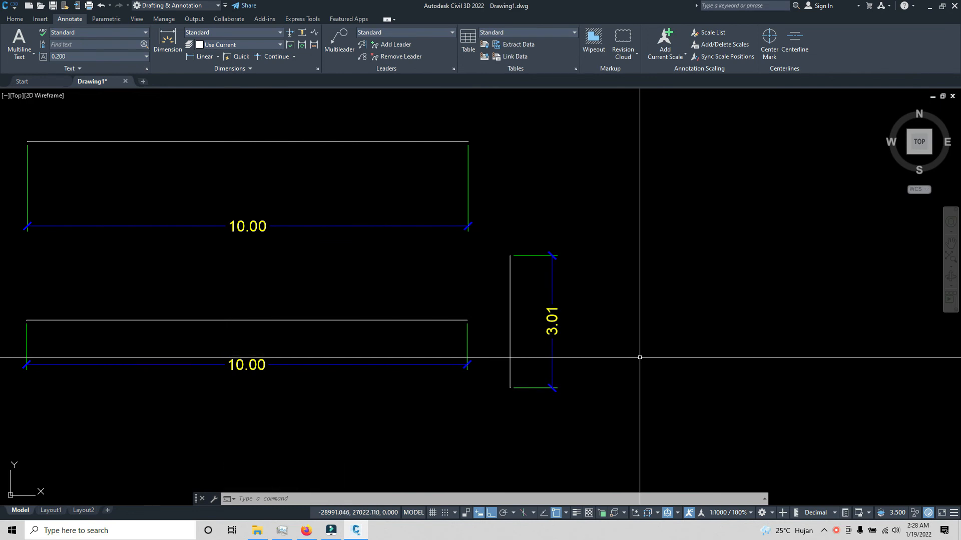
{"action": "left_click", "coordinate": [493, 513]}
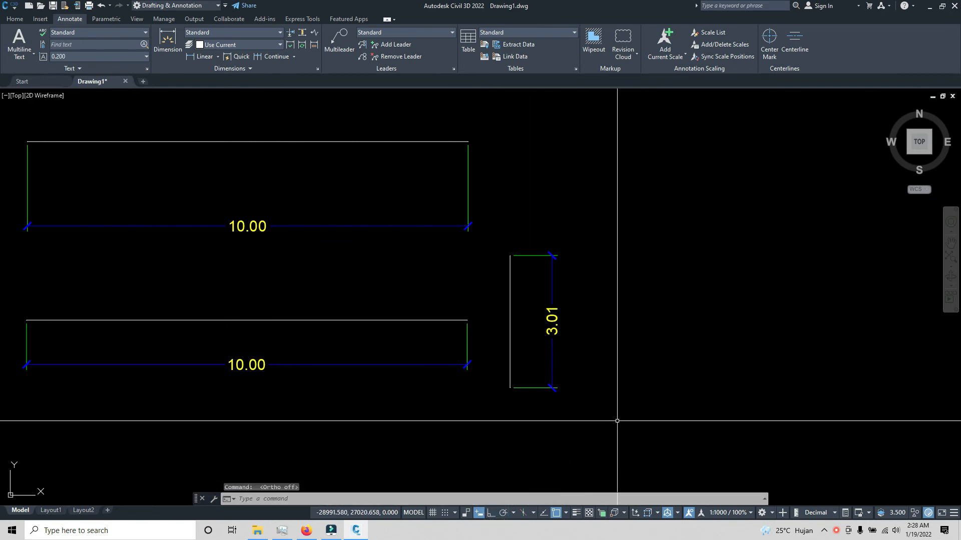
{"action": "type", "text": "L"}
{"action": "left_click", "coordinate": [645, 443]}
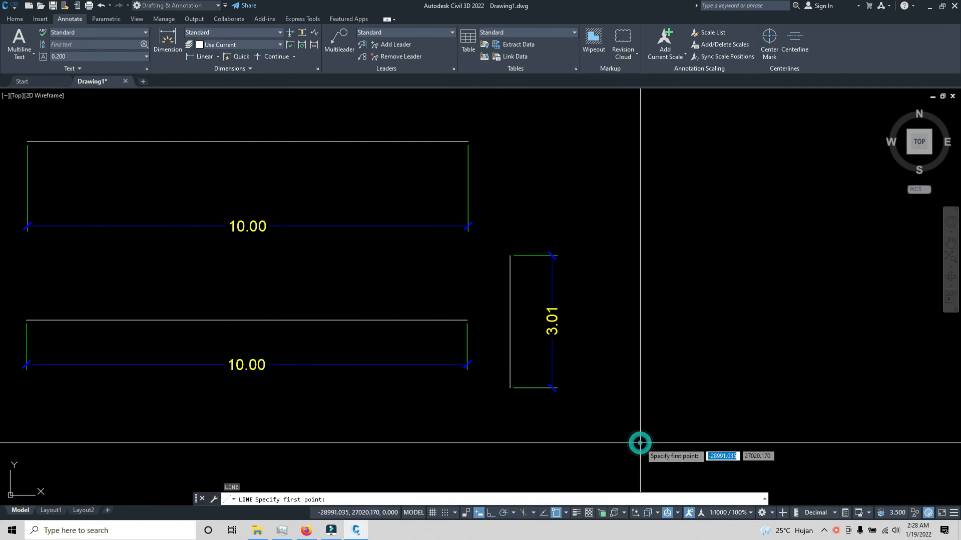
{"action": "left_click", "coordinate": [632, 378]}
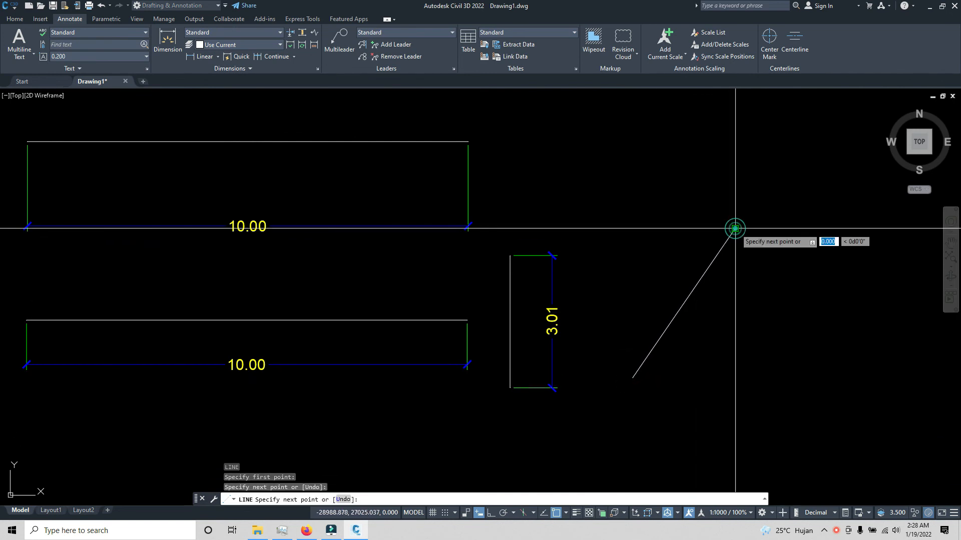
{"action": "left_click", "coordinate": [735, 229]}
{"action": "key", "text": "Return"}
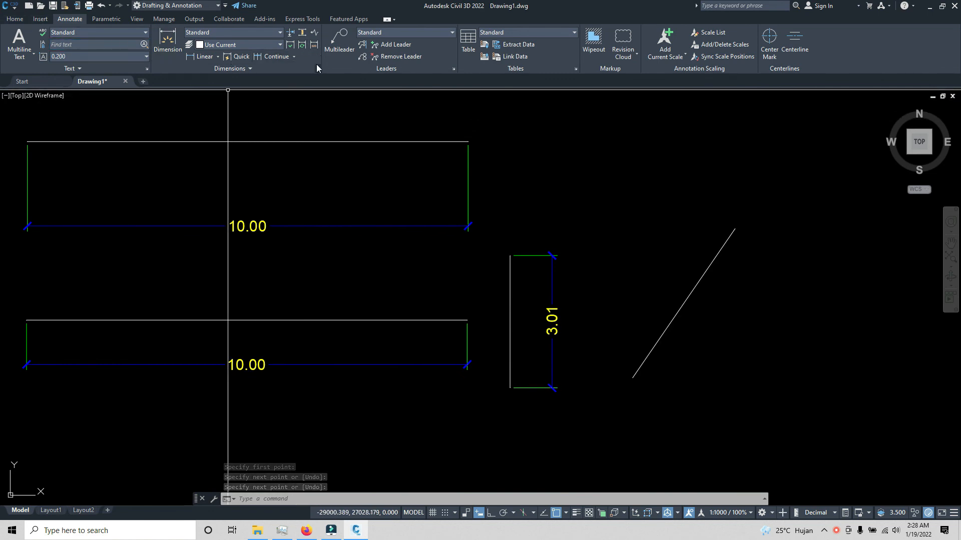
- Add an aligned dimension between the slanted line's two endpoints, placed on its upper-left side
{"action": "left_click", "coordinate": [14, 19]}
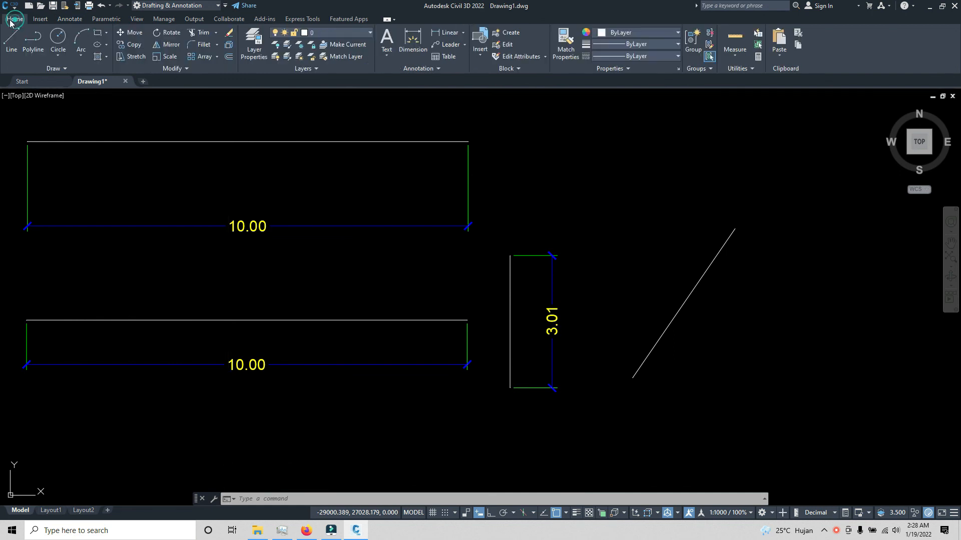
{"action": "left_click", "coordinate": [463, 34]}
{"action": "left_click", "coordinate": [460, 74]}
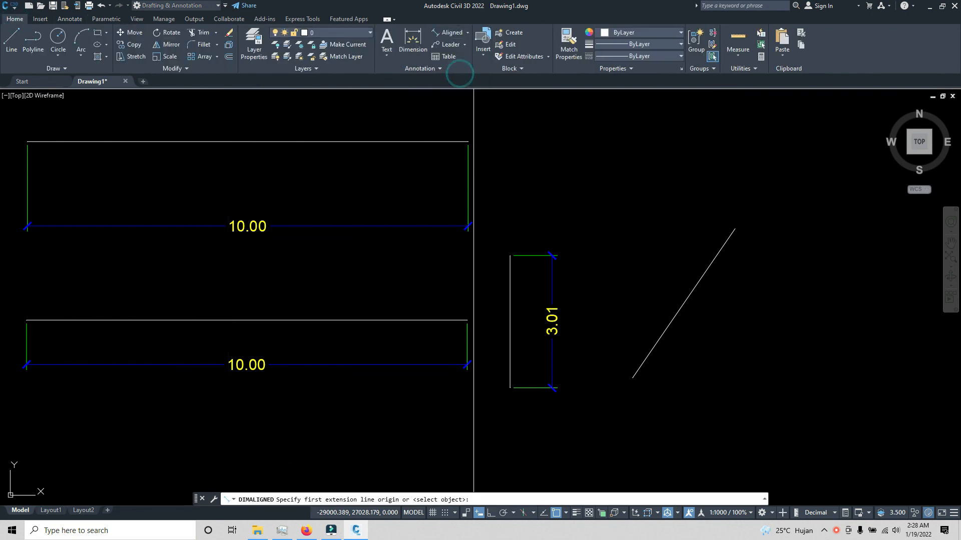
{"action": "left_click", "coordinate": [632, 378]}
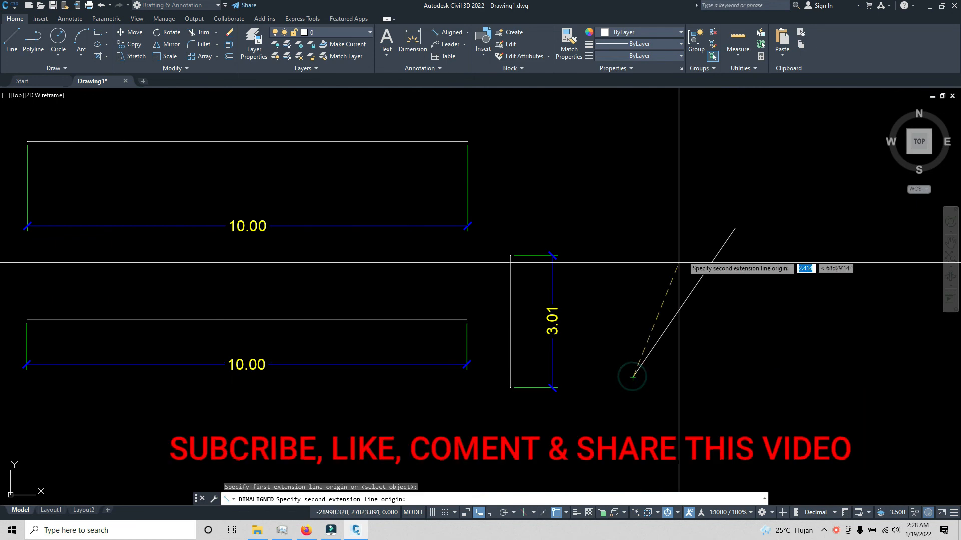
{"action": "left_click", "coordinate": [735, 230]}
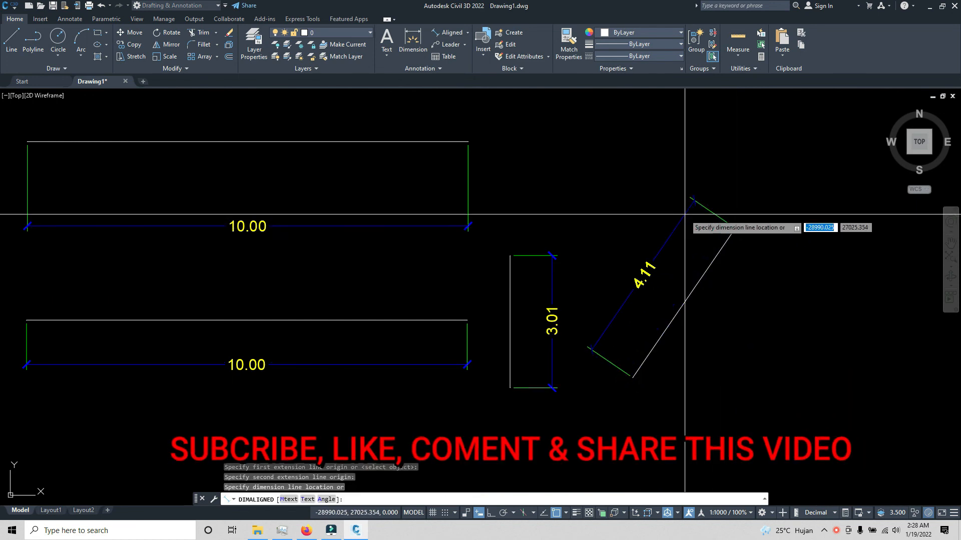
{"action": "left_click", "coordinate": [686, 215]}
{"action": "middle_click_drag", "start_coordinate": [758, 326], "coordinate": [770, 298]}
{"action": "scroll", "coordinate": [758, 309], "scroll_direction": "down", "scroll_amount": 2}
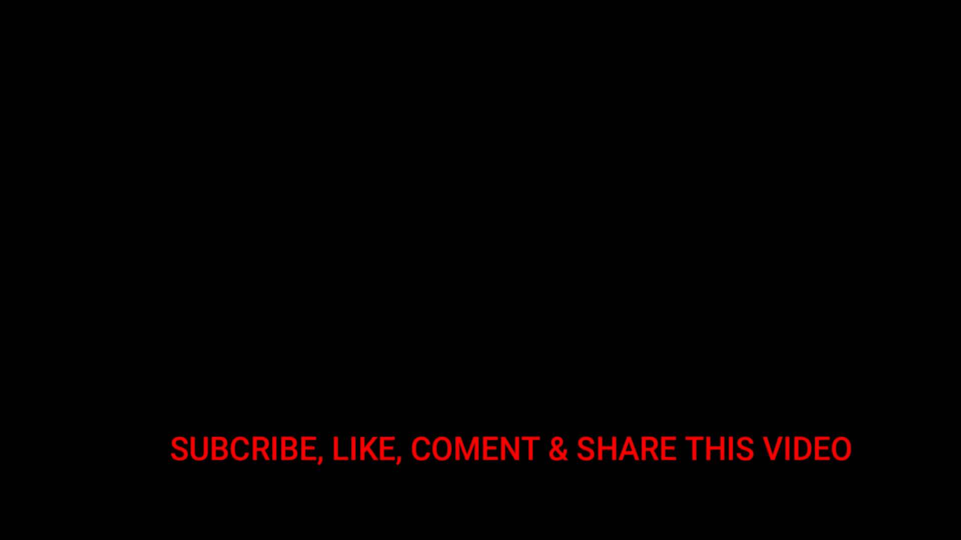